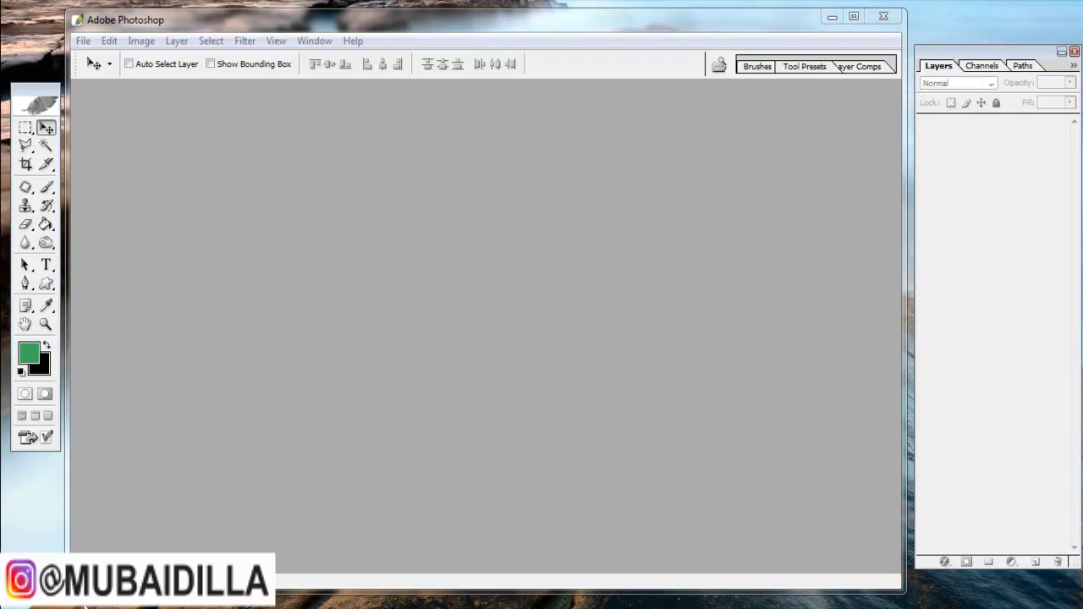
# Switch to the file browser showing the Back folder on drive D:
pyautogui.hotkey('alt', 'Tab')
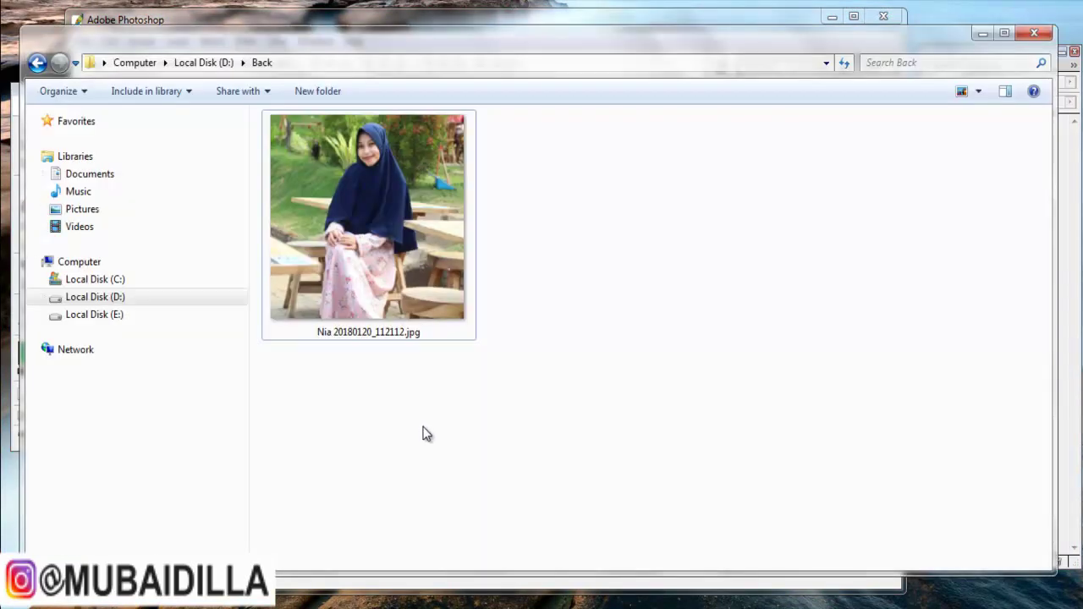
pyautogui.moveTo(368, 224)
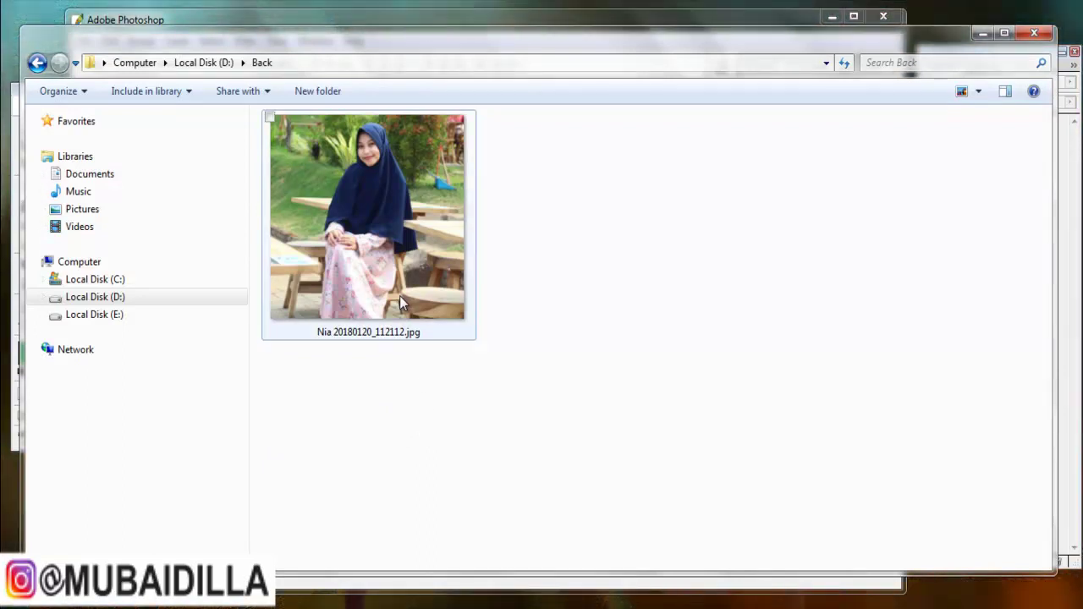
# Open the Back folder's JPG photo of the seated woman in Photoshop
pyautogui.click(381, 264)
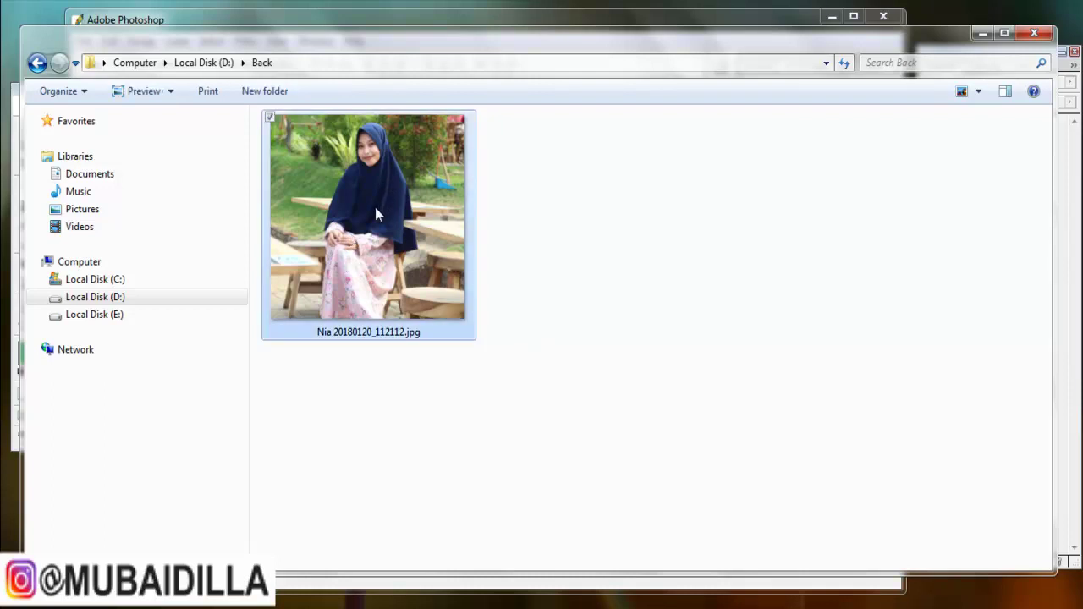
pyautogui.doubleClick(357, 235)
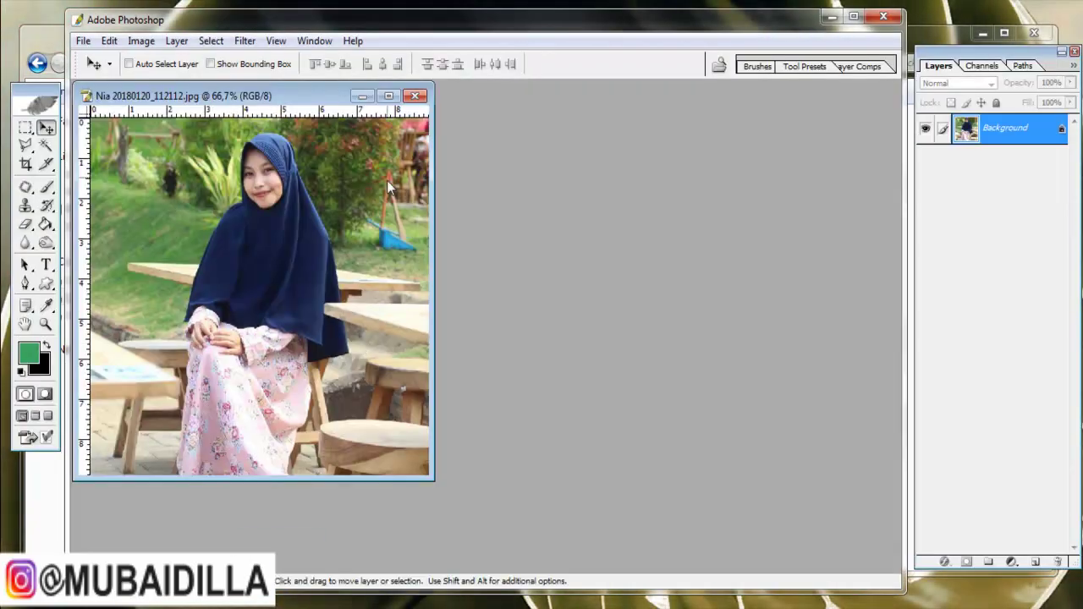
# Maximize and fit the photo, then duplicate the Background layer as 'Background copy'
pyautogui.click(388, 96)
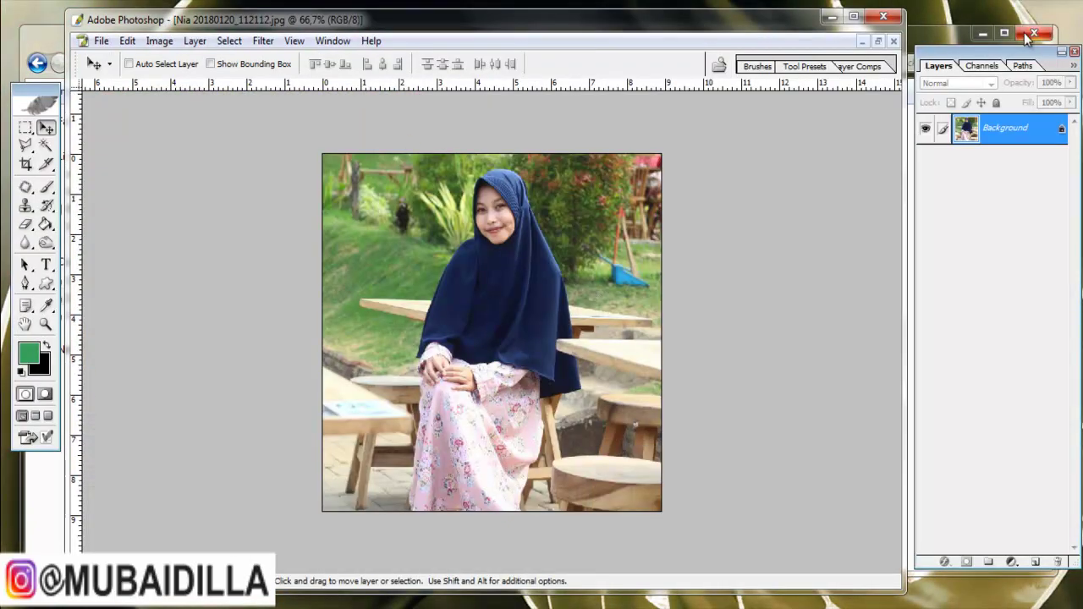
pyautogui.hotkey('ctrl', '0')
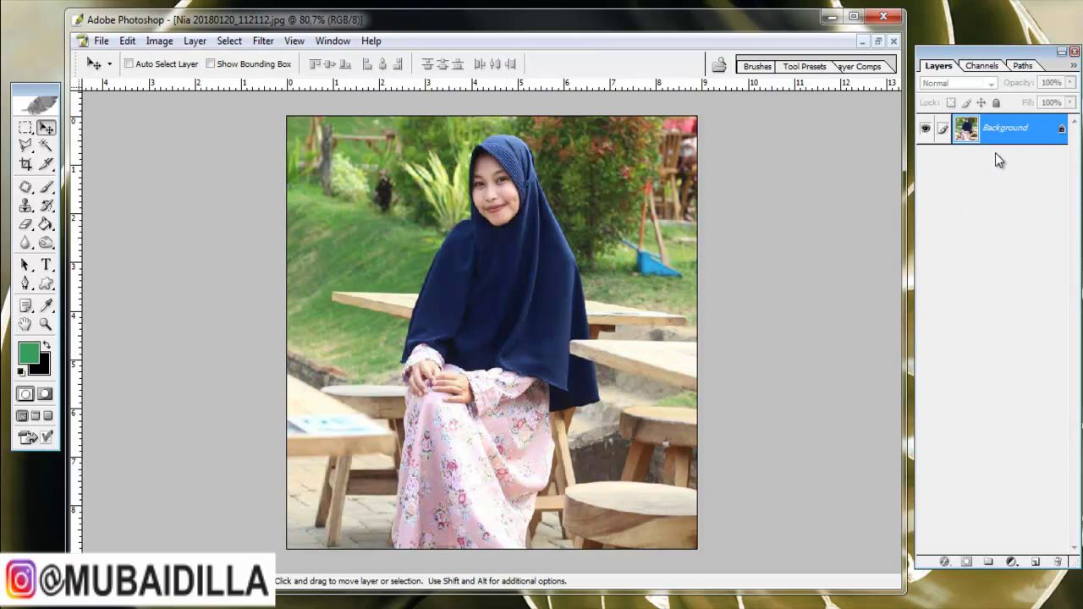
pyautogui.rightClick(987, 129)
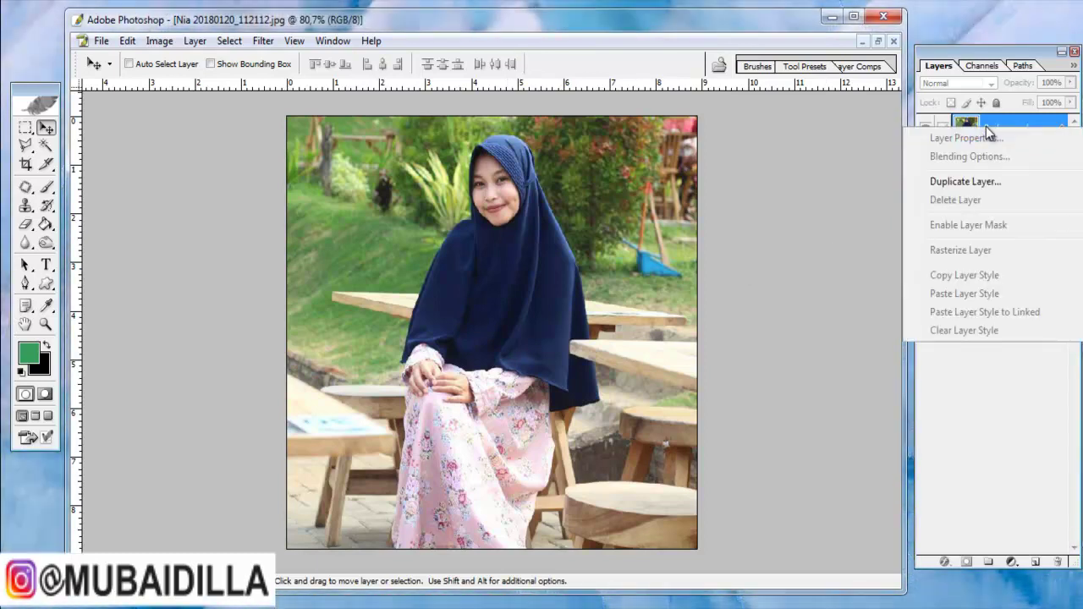
pyautogui.click(967, 182)
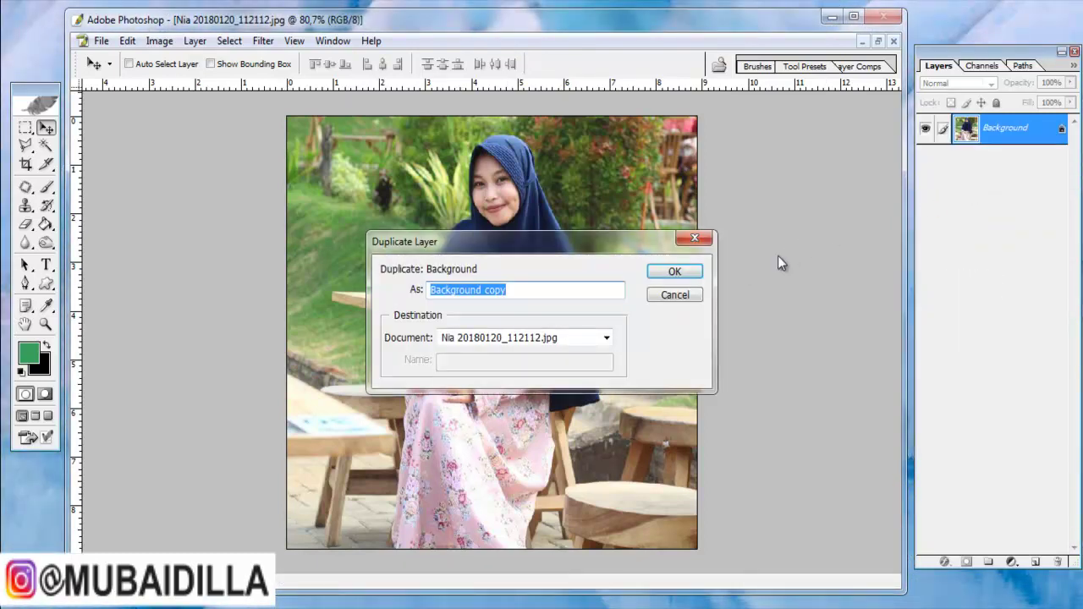
pyautogui.click(674, 271)
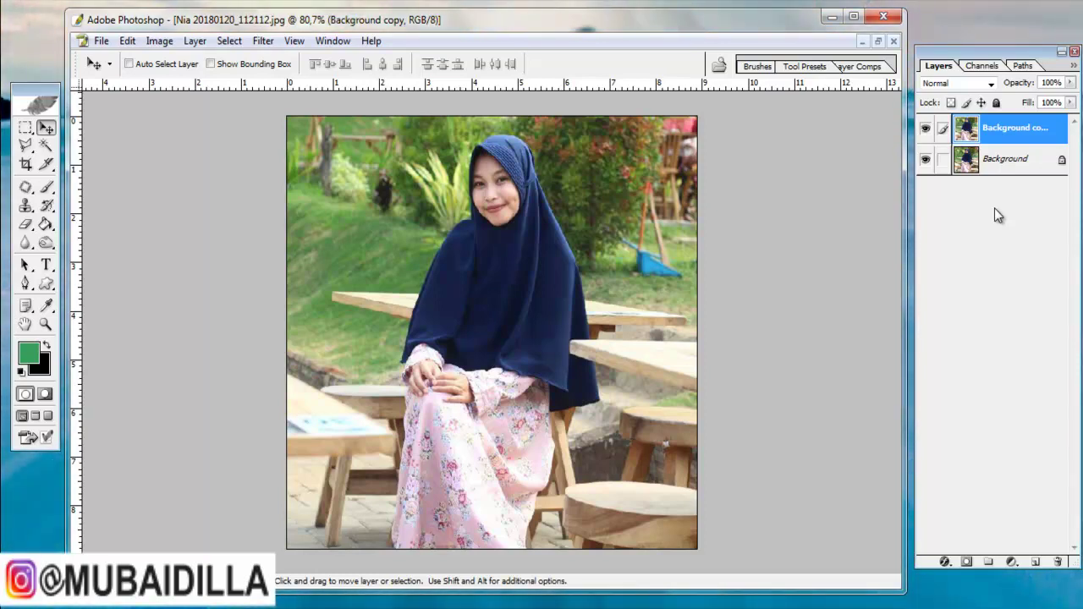
# Add an empty Layer 1 above Background and make black the foreground colour
pyautogui.click(1002, 164)
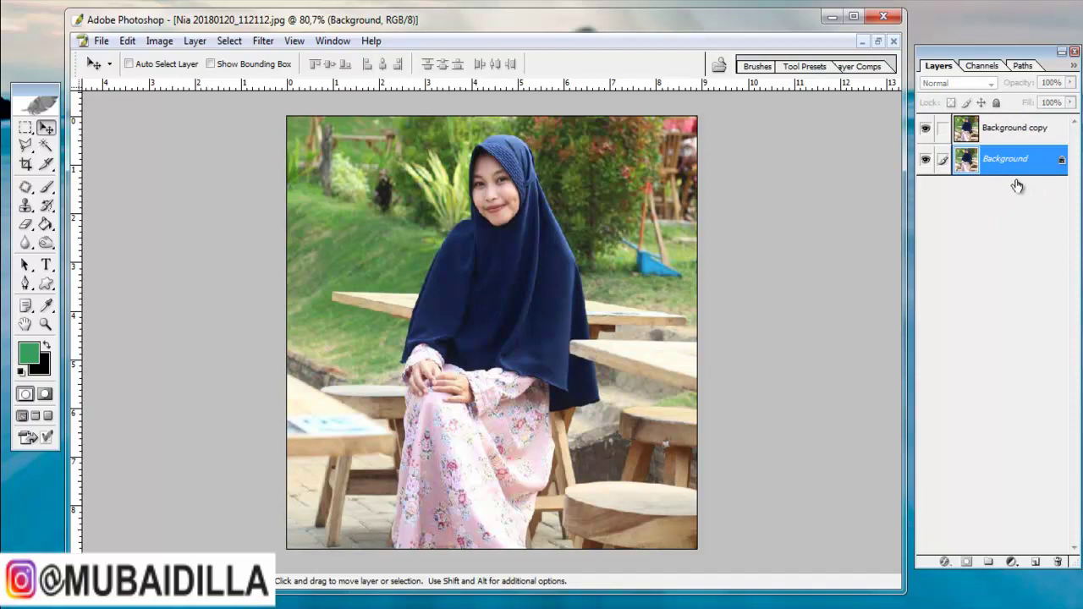
pyautogui.click(1035, 562)
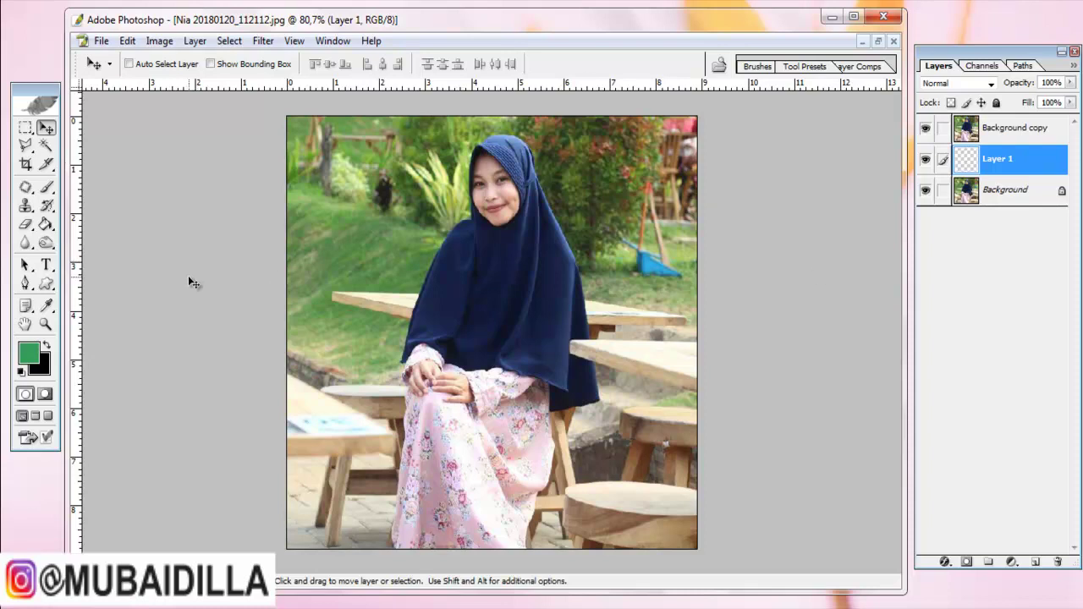
pyautogui.click(48, 347)
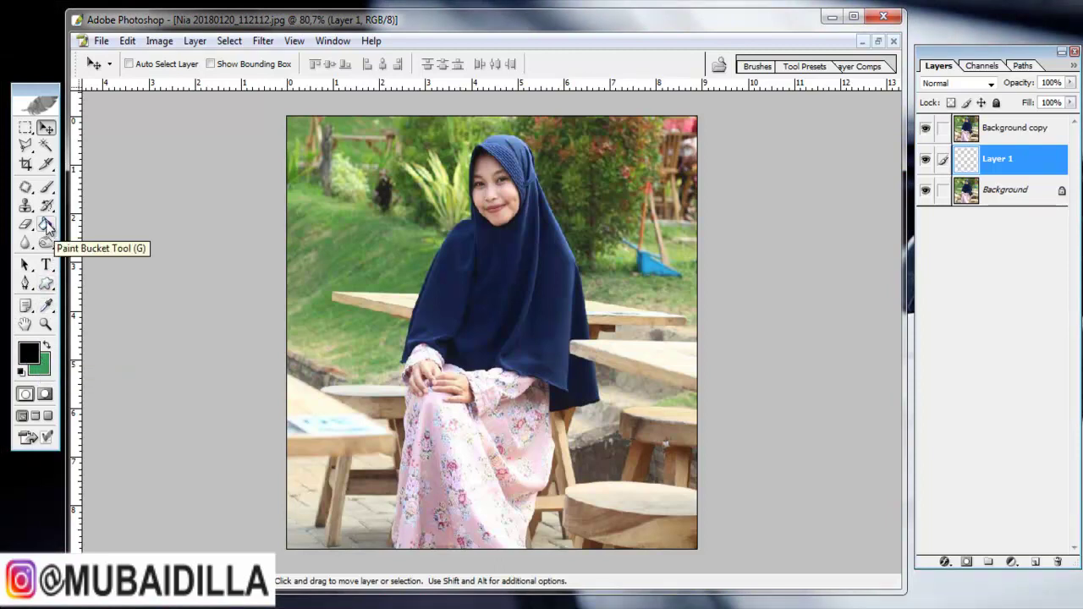
# Fill Layer 1 with solid black using the Paint Bucket, then select Background copy
pyautogui.click(47, 225)
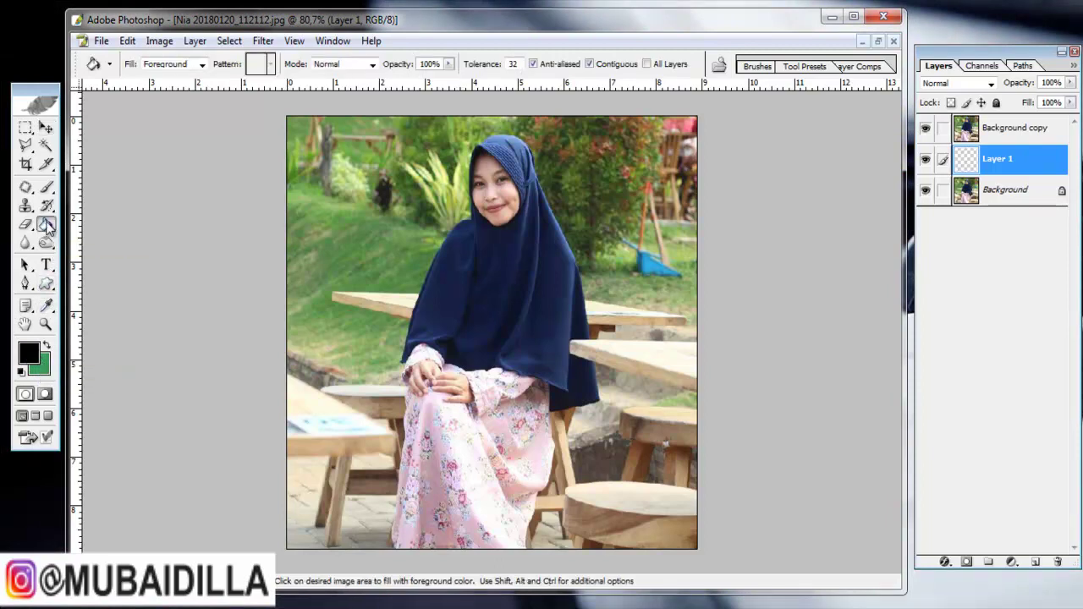
pyautogui.click(369, 212)
pyautogui.click(924, 130)
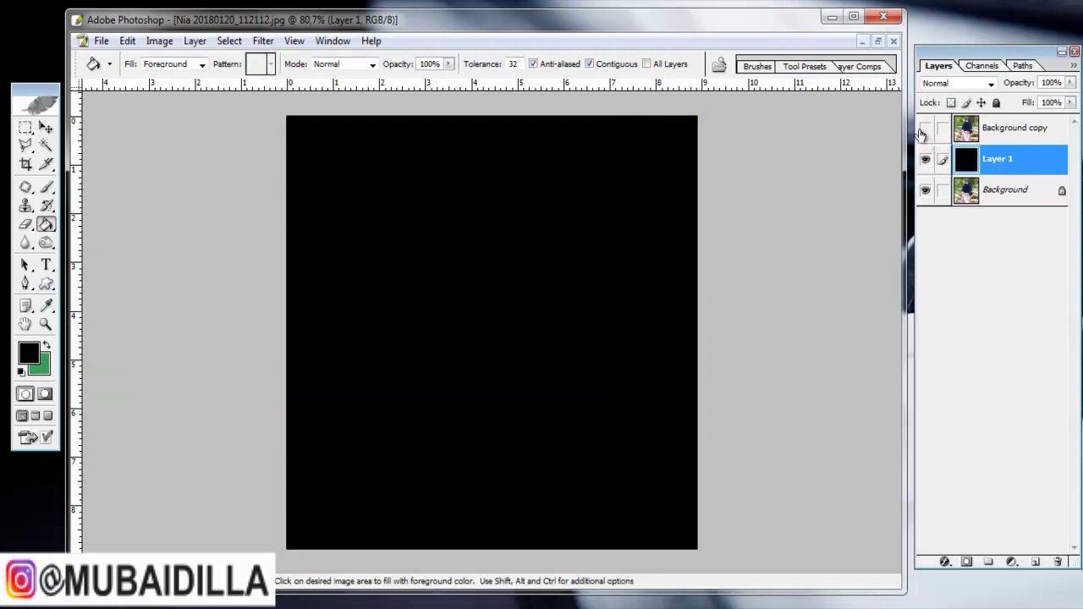
pyautogui.click(925, 128)
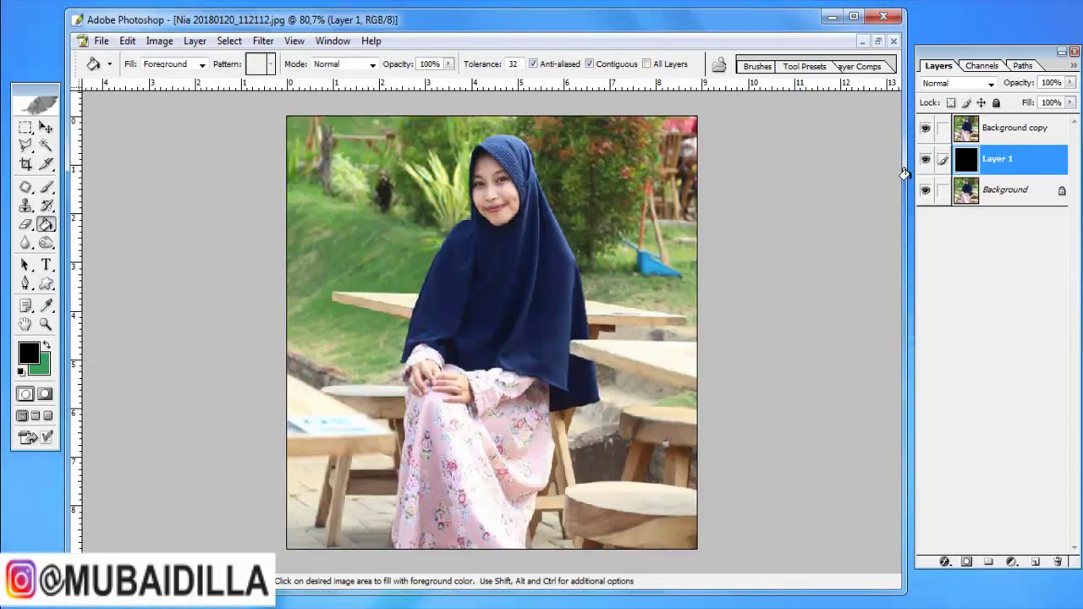
pyautogui.click(993, 132)
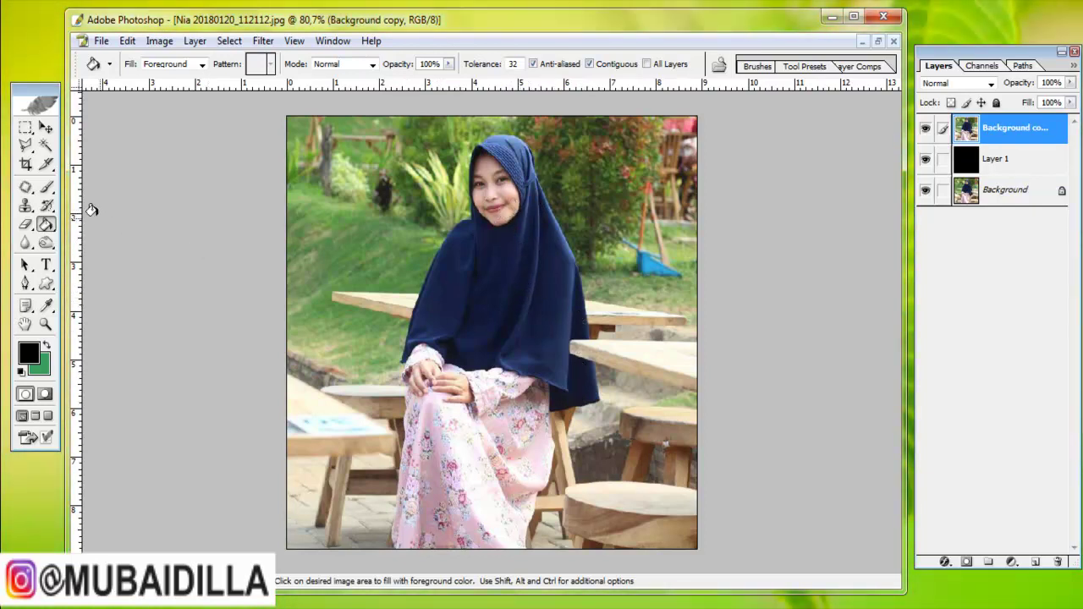
# Select the Polygonal Lasso tool and zoom in on the photo
pyautogui.click(26, 284)
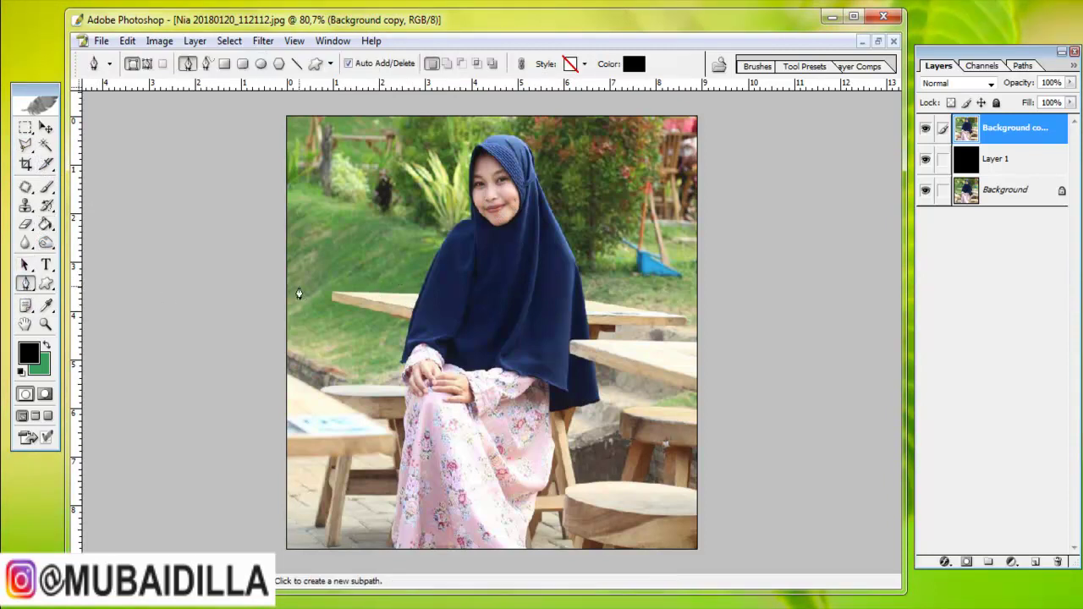
pyautogui.click(26, 148)
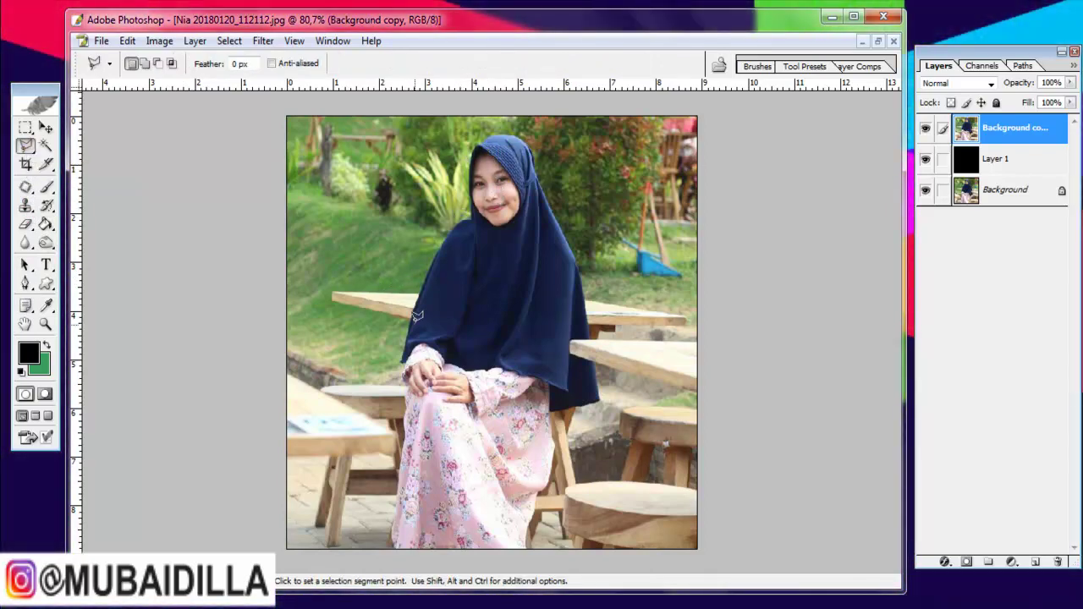
pyautogui.hotkey('ctrl', '-')
pyautogui.hotkey('ctrl', '+')
pyautogui.hotkey('ctrl', '+')
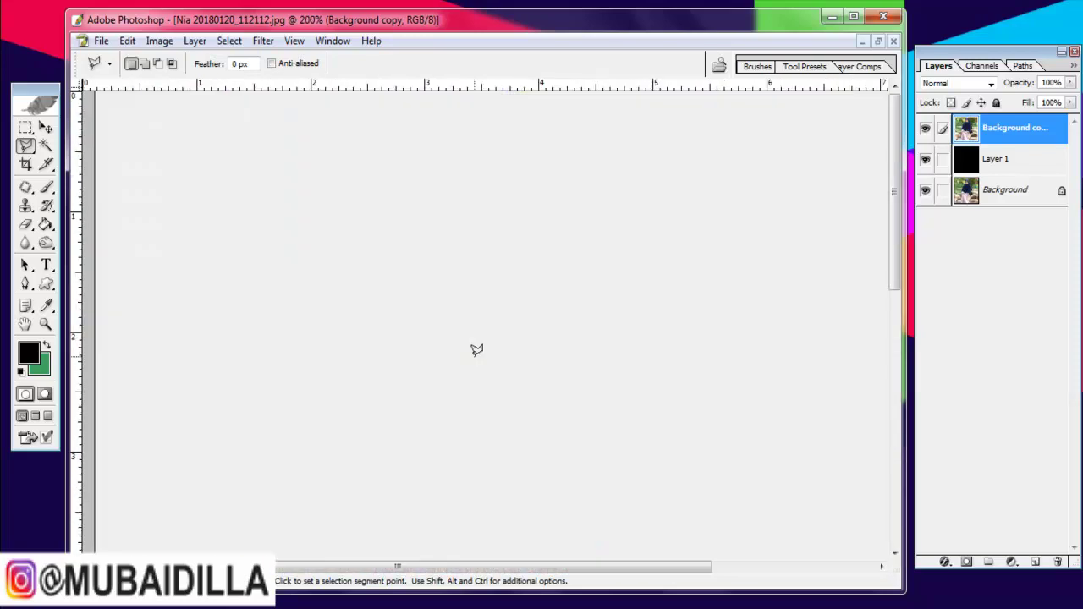
pyautogui.hotkey('ctrl', '+')
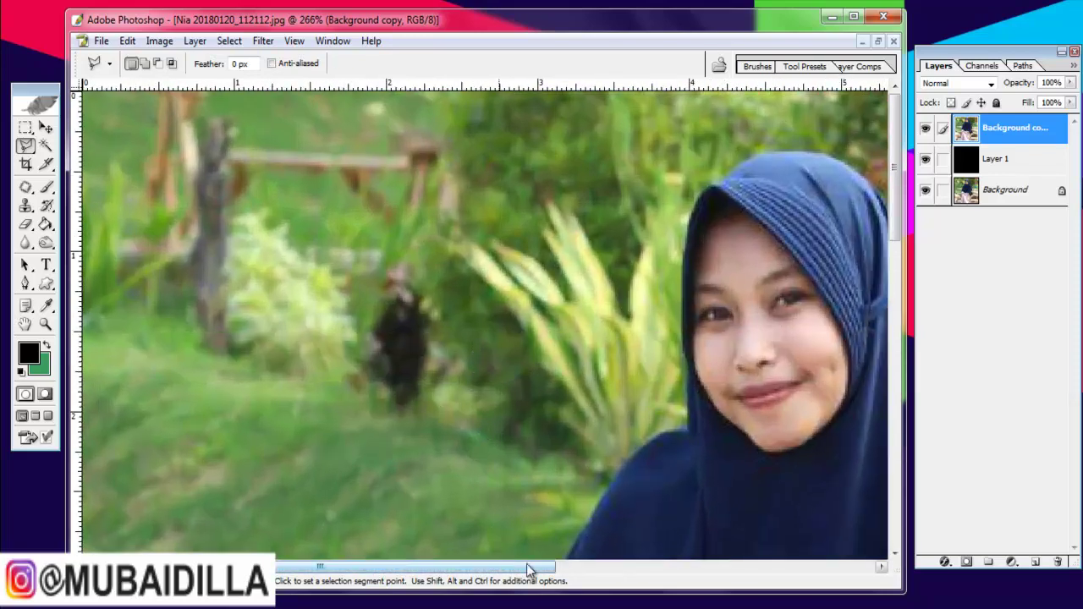
pyautogui.moveTo(528, 571); pyautogui.dragTo(800, 542)
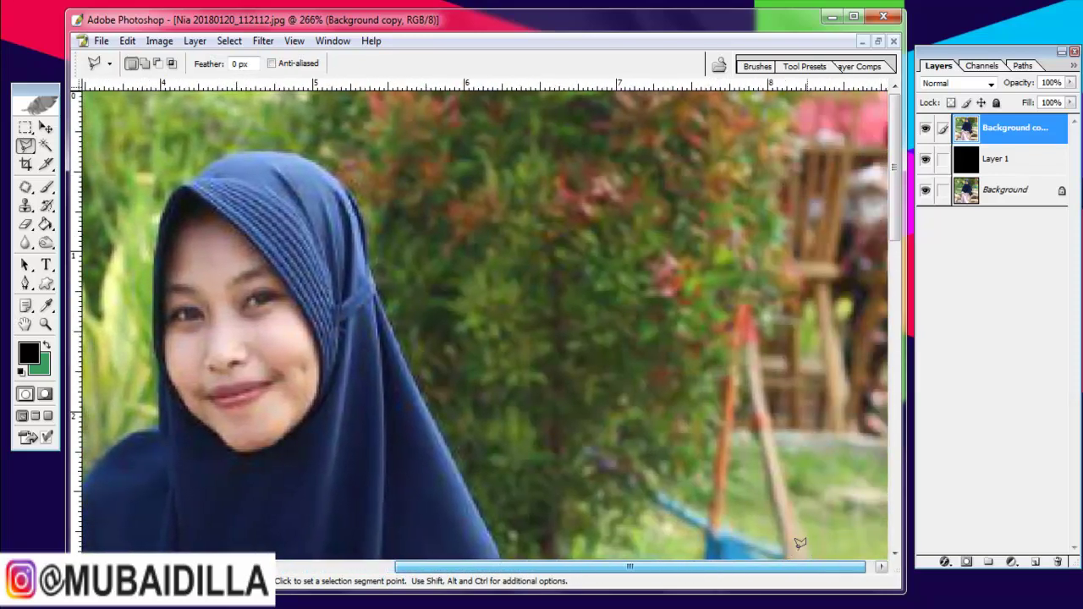
# Start the selection outline at the hijab top and trace down the pink dress
pyautogui.click(349, 186)
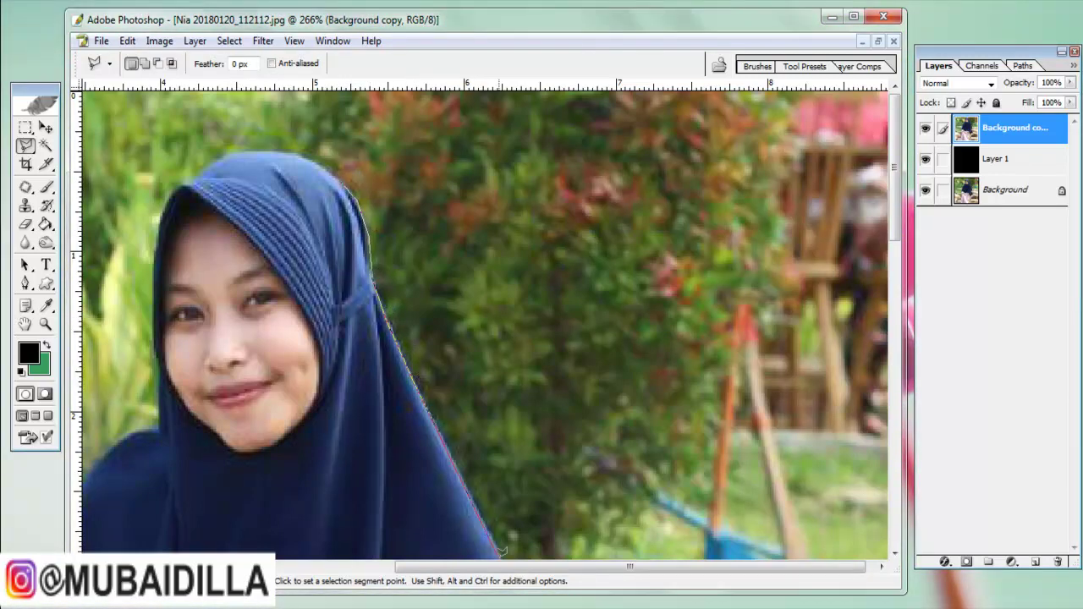
pyautogui.scroll(-5, 502, 542)
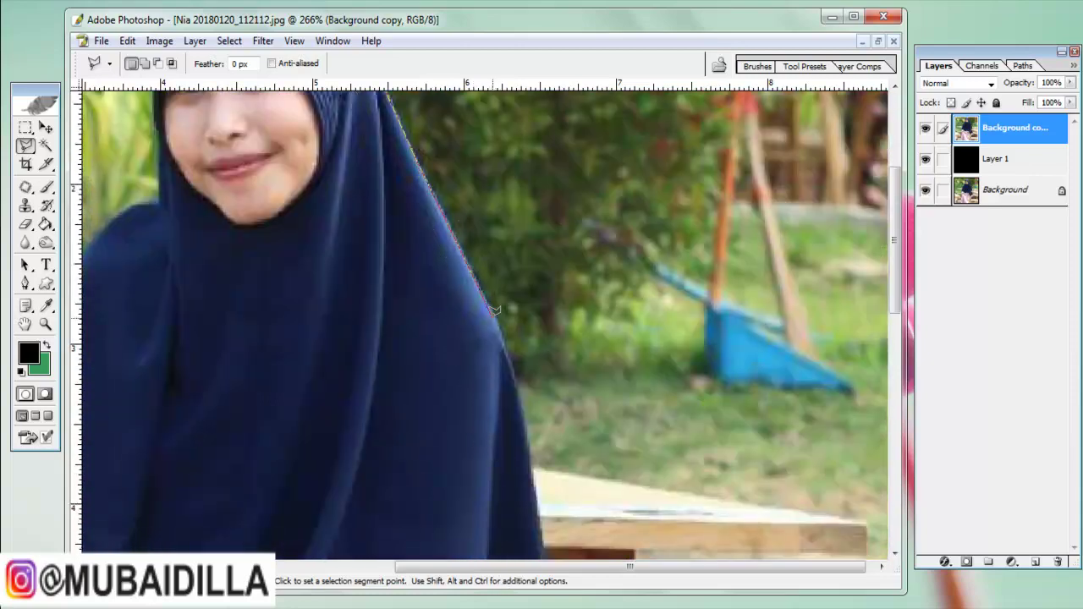
pyautogui.scroll(-5, 545, 546)
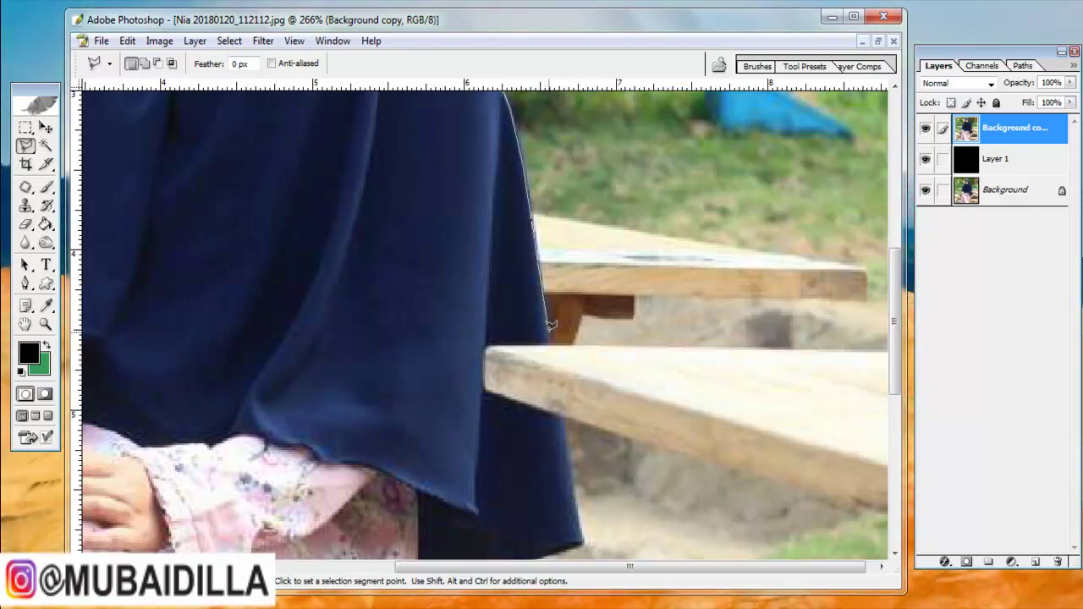
pyautogui.scroll(-3, 576, 488)
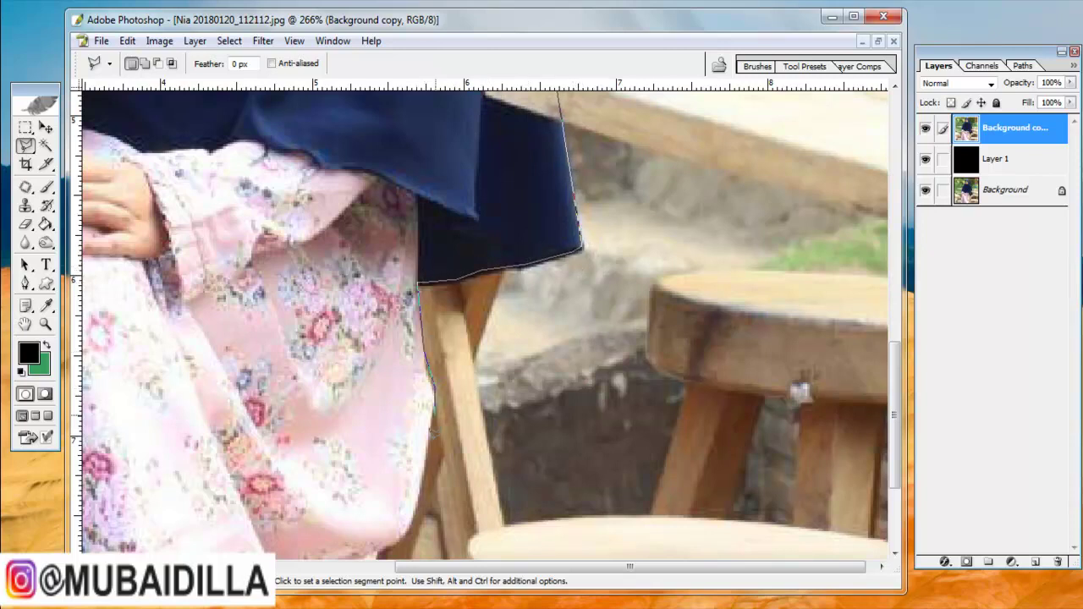
pyautogui.scroll(-1, 421, 529)
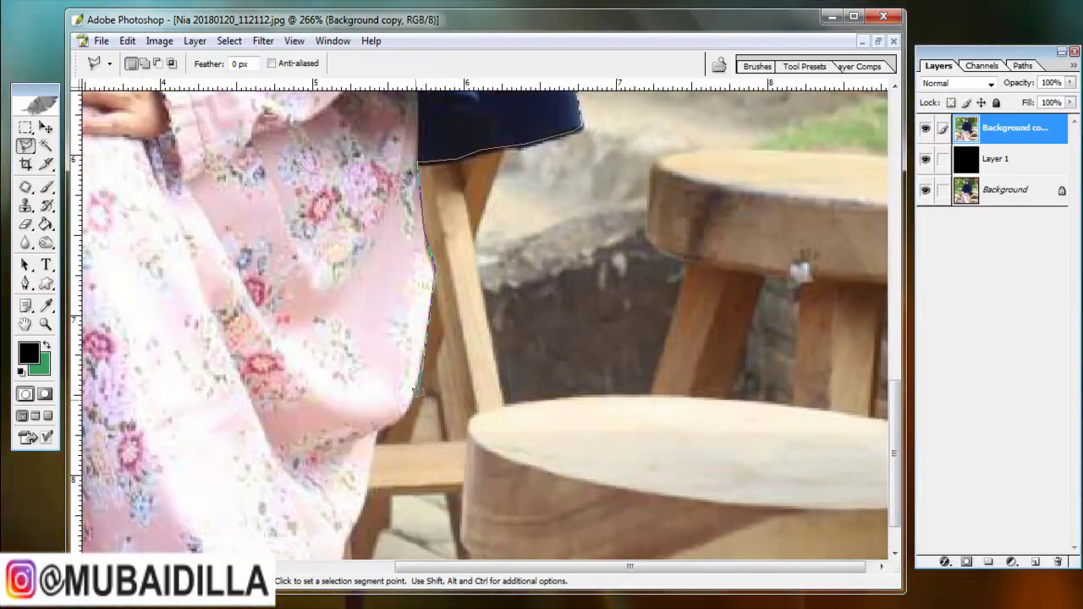
pyautogui.scroll(-1, 372, 478)
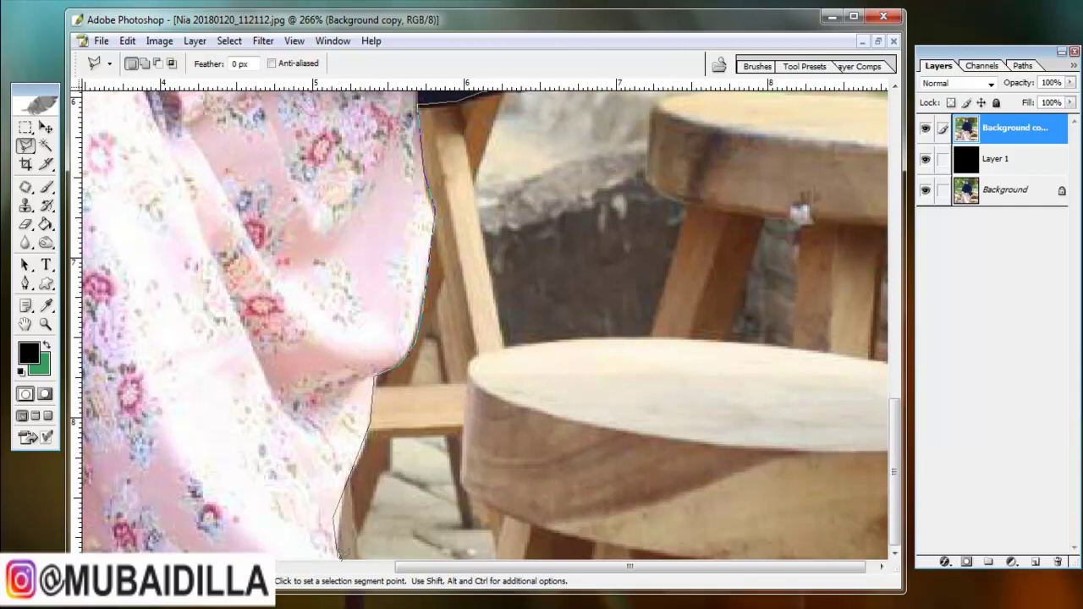
pyautogui.hscroll(-3, 347, 558)
pyautogui.hscroll(-2, 414, 554)
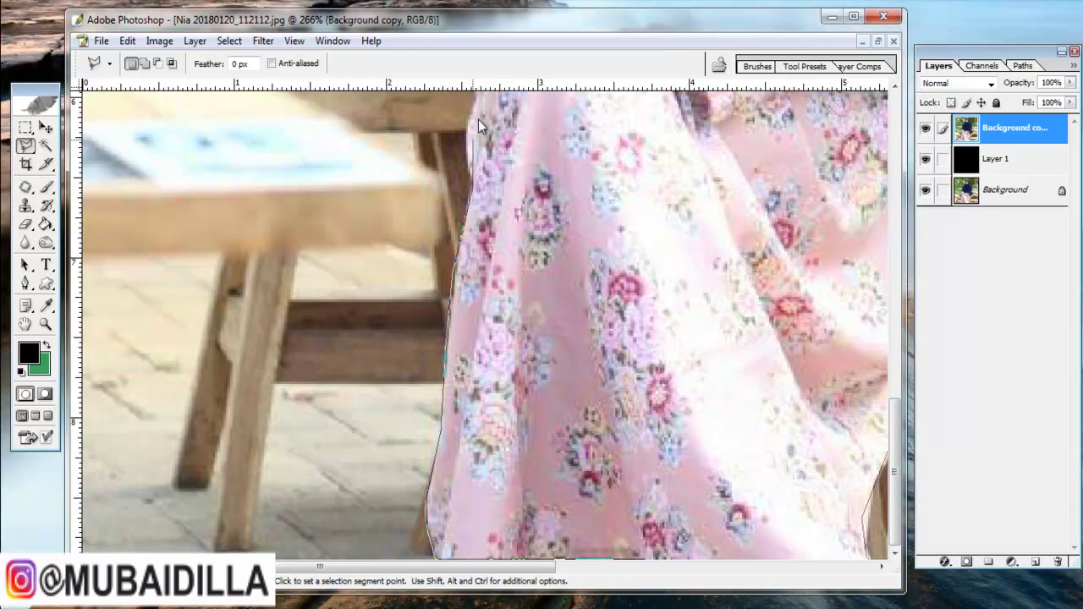
pyautogui.scroll(7, 485, 95)
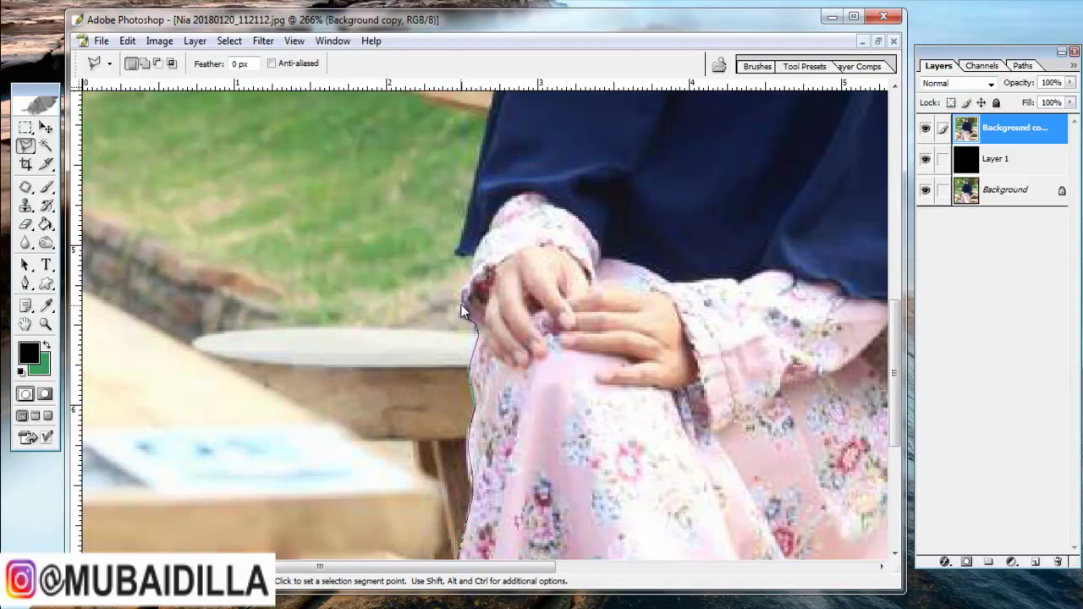
# Trace the selection outline up the woman's sleeve edge
pyautogui.click(469, 280)
pyautogui.click(459, 257)
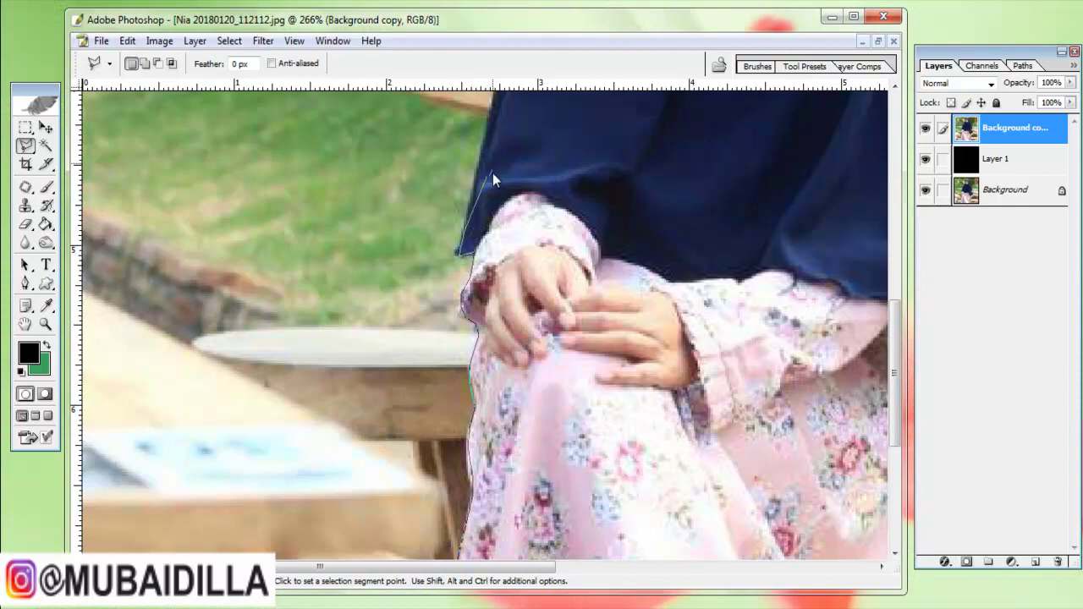
pyautogui.scroll(3, 492, 173)
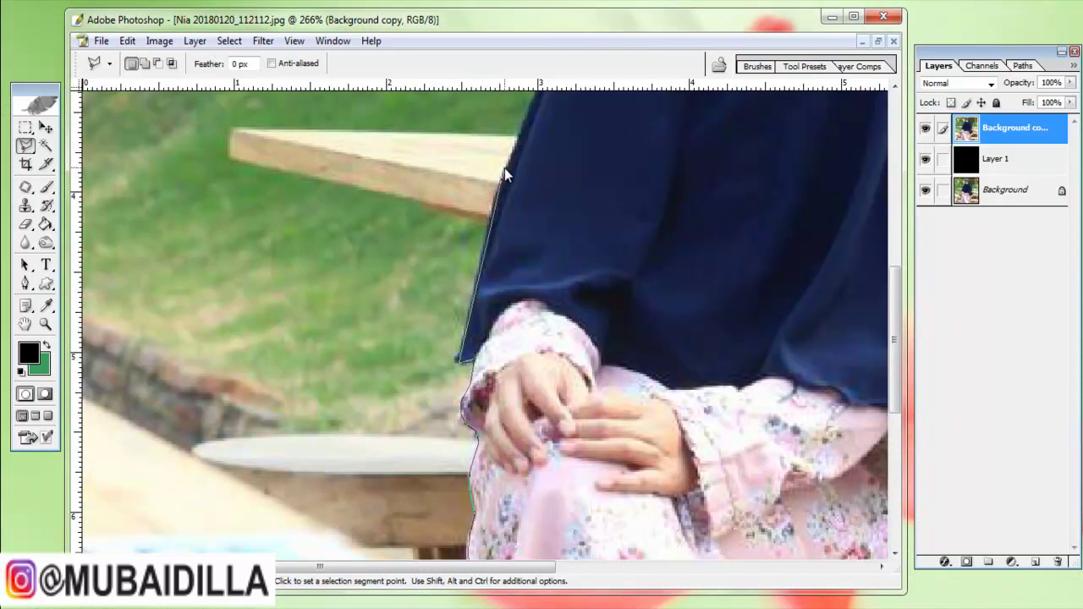
pyautogui.click(517, 138)
pyautogui.scroll(4, 541, 127)
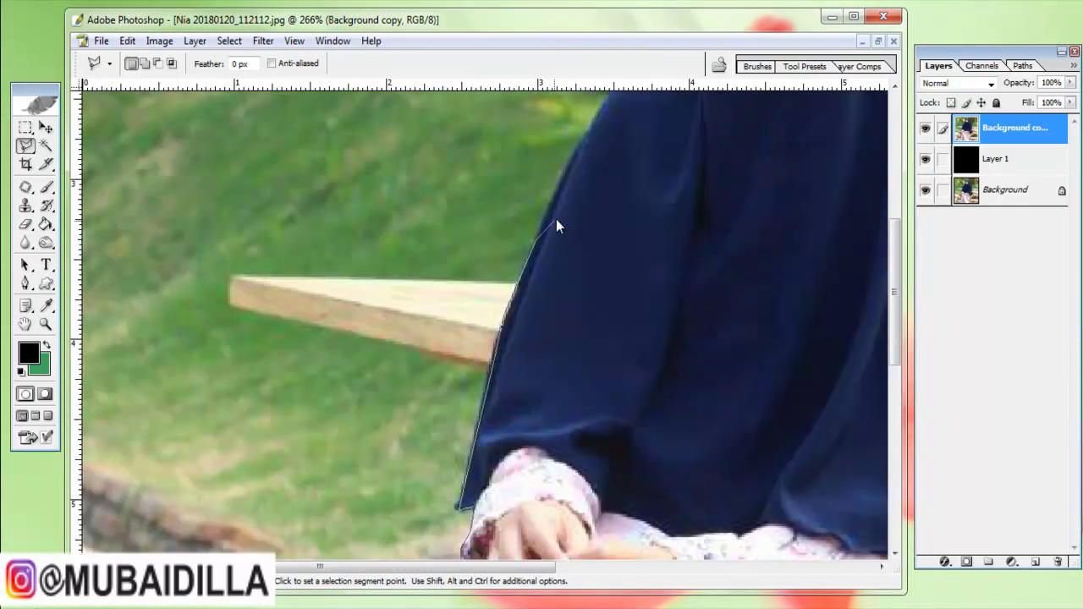
pyautogui.click(555, 192)
pyautogui.scroll(6, 620, 129)
pyautogui.scroll(2, 675, 479)
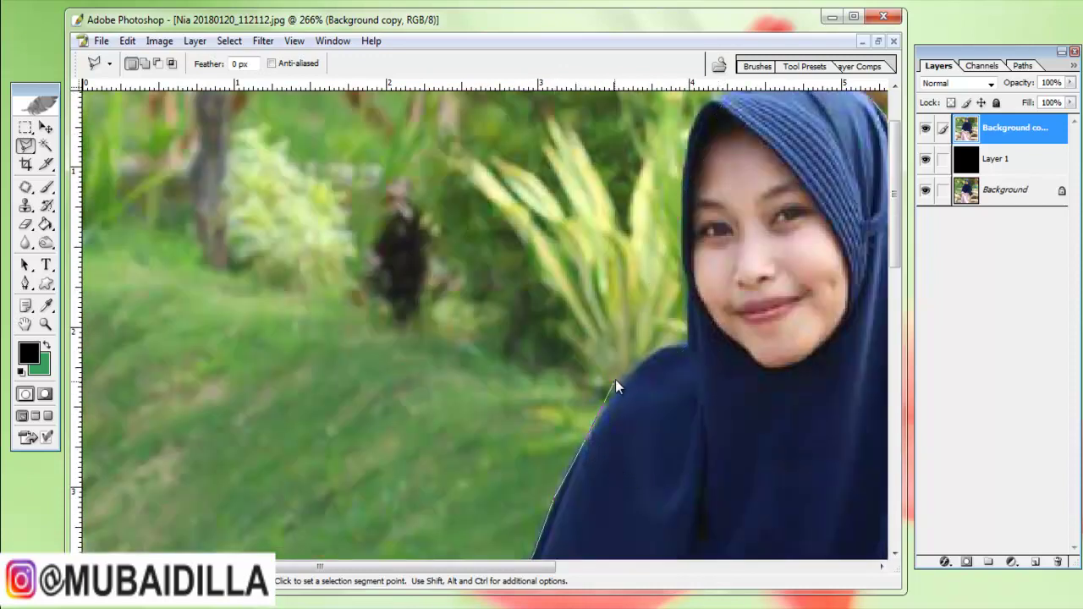
# Continue the outline around the face and hijab, then close the selection
pyautogui.click(641, 367)
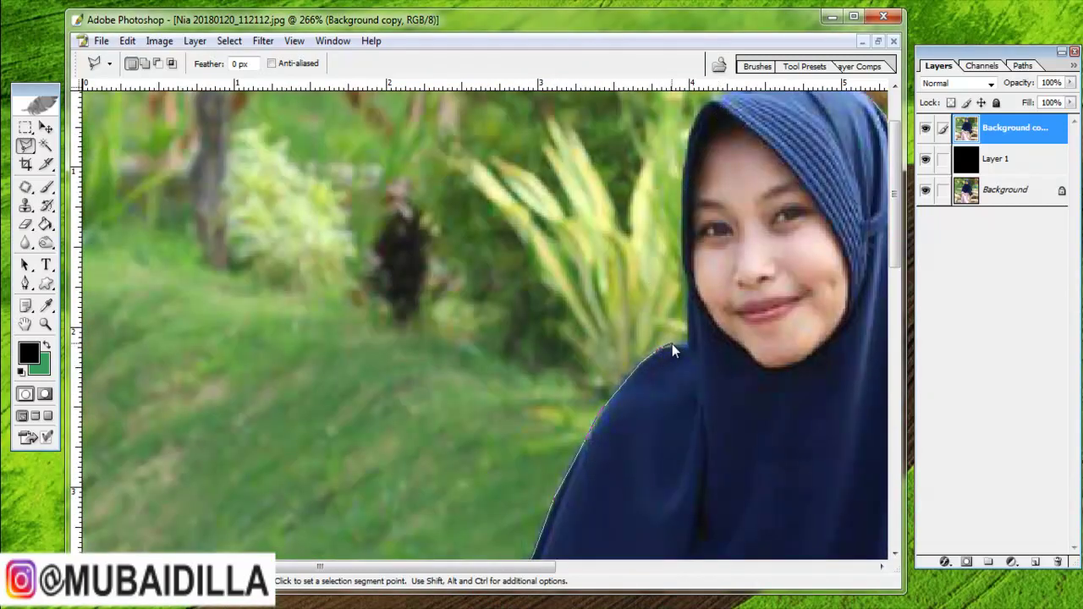
pyautogui.click(685, 343)
pyautogui.click(682, 208)
pyautogui.scroll(2, 682, 208)
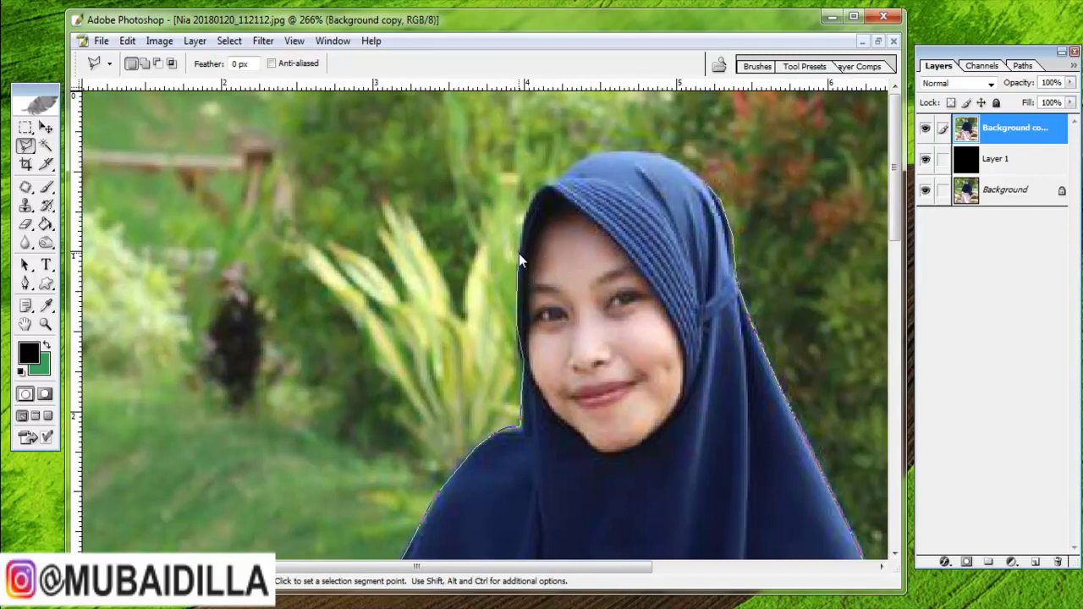
pyautogui.click(518, 253)
pyautogui.click(555, 181)
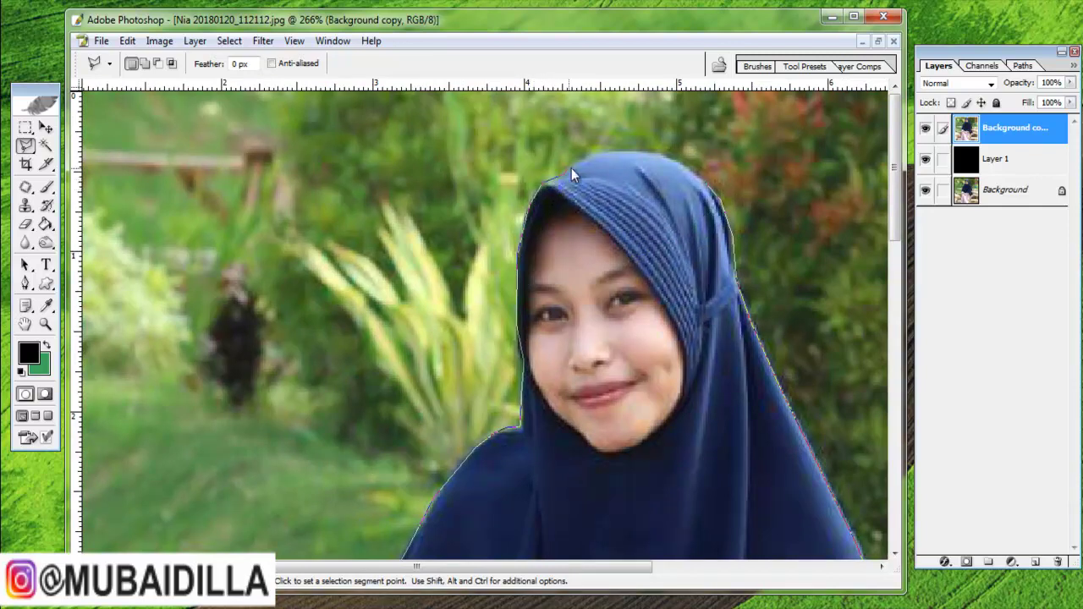
pyautogui.click(644, 154)
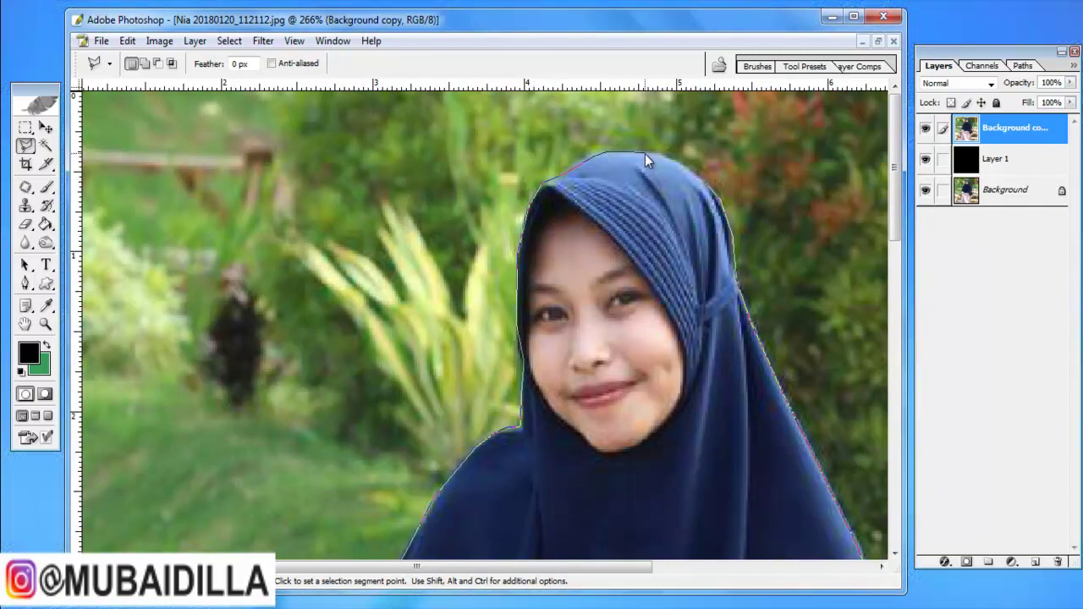
pyautogui.doubleClick(696, 174)
pyautogui.scroll(-1, 531, 343)
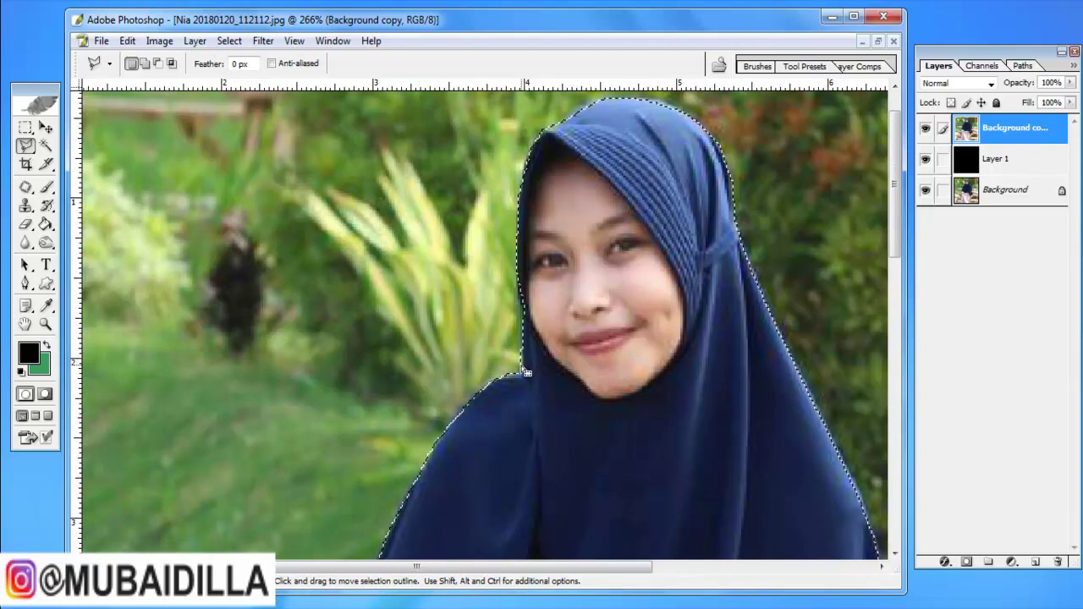
# Copy the selected woman to a new Layer 2 and hide Background copy
pyautogui.keyDown('alt'); pyautogui.scroll(-3, 531, 366); pyautogui.keyUp('alt')
pyautogui.scroll(-2, 524, 359)
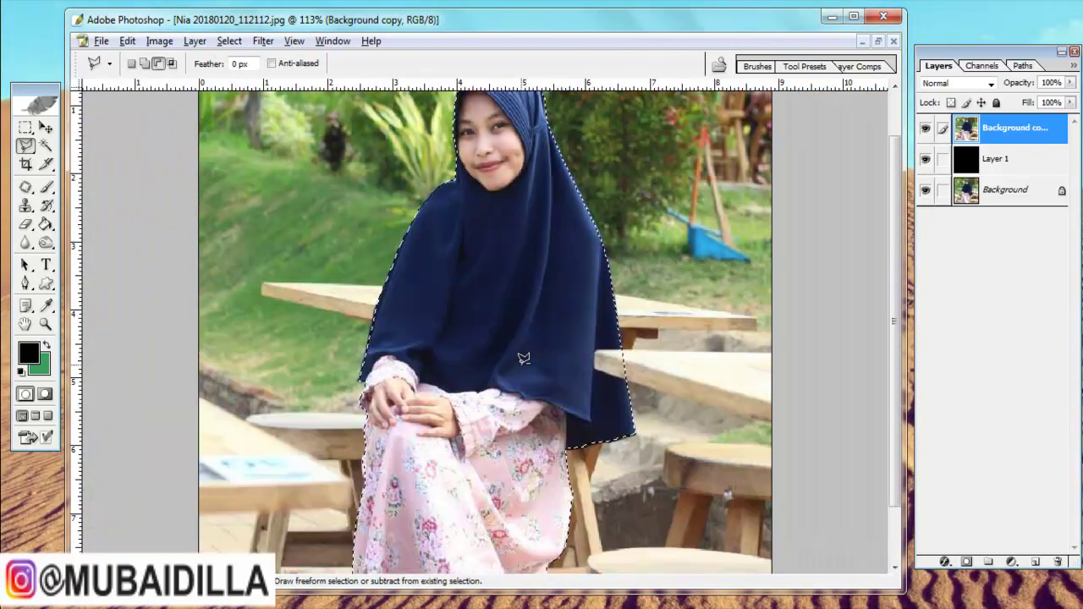
pyautogui.scroll(-2, 523, 364)
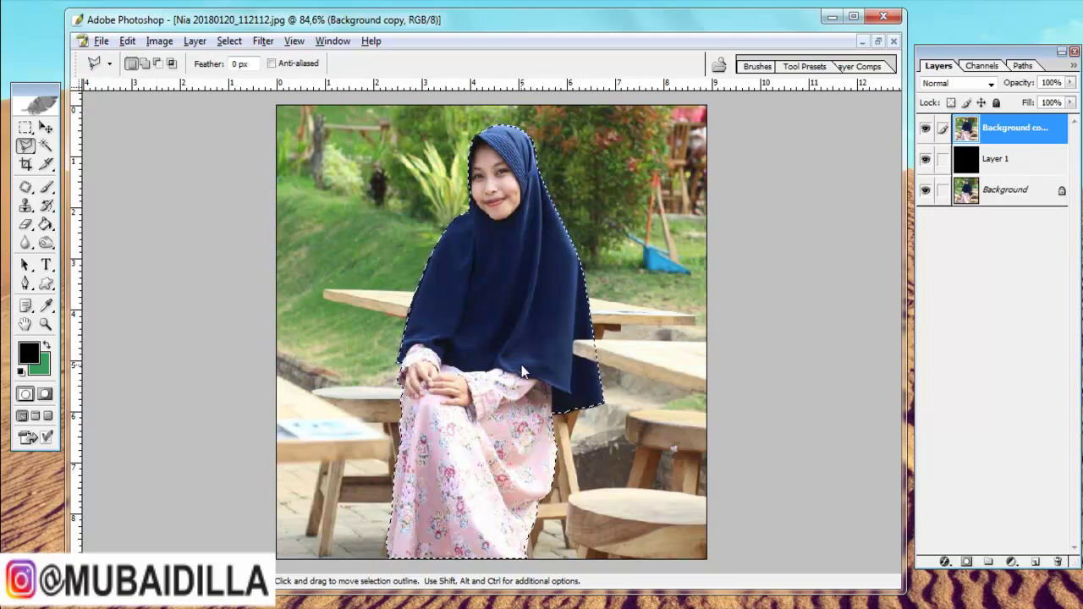
pyautogui.doubleClick(994, 132)
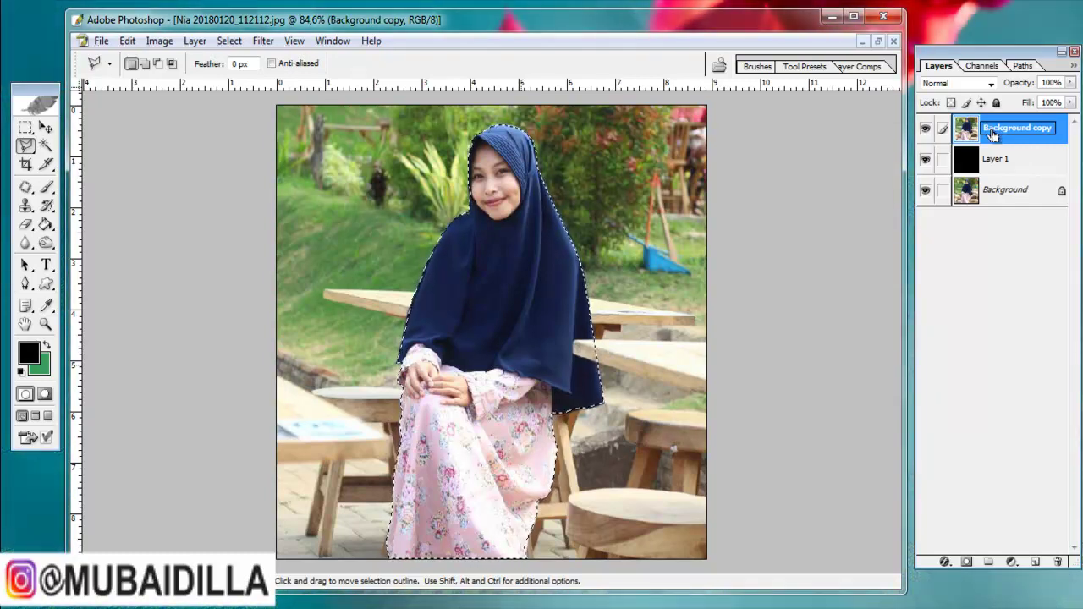
pyautogui.press('Return')
pyautogui.hotkey('ctrl', 'j')
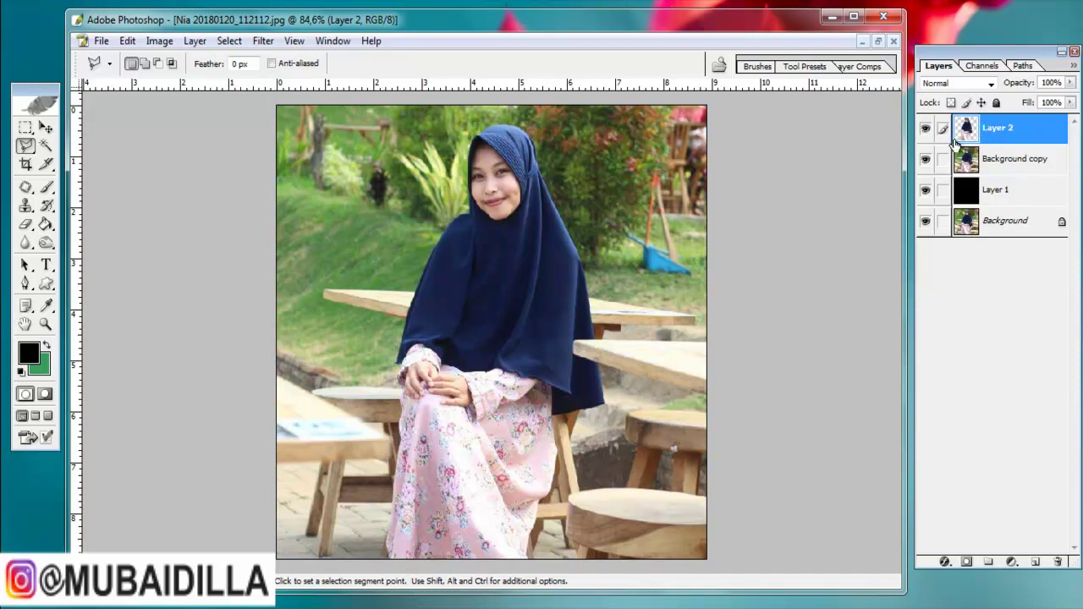
pyautogui.click(927, 159)
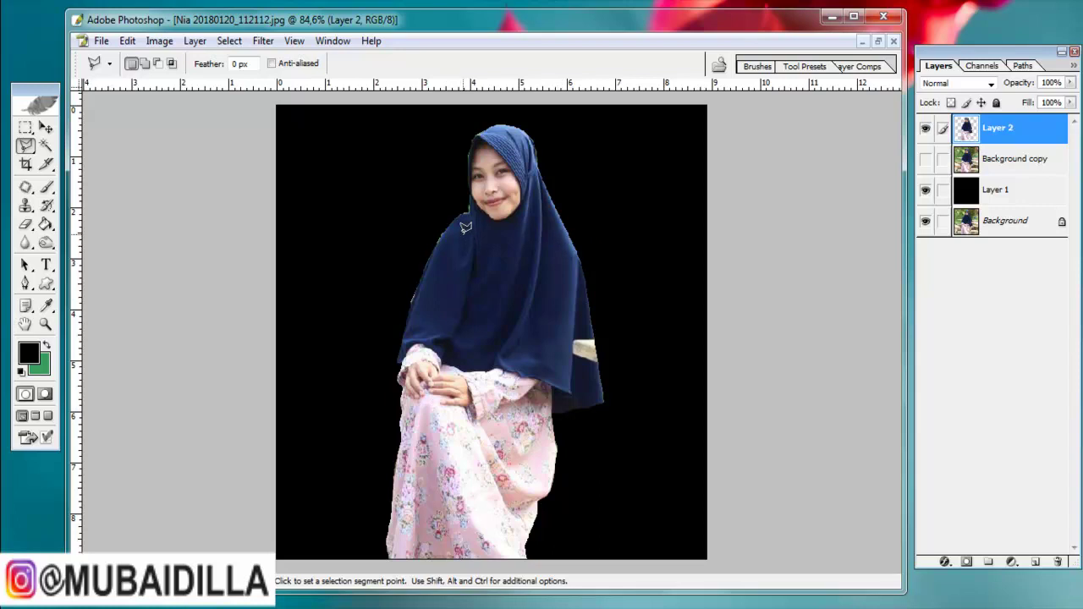
pyautogui.click(925, 159)
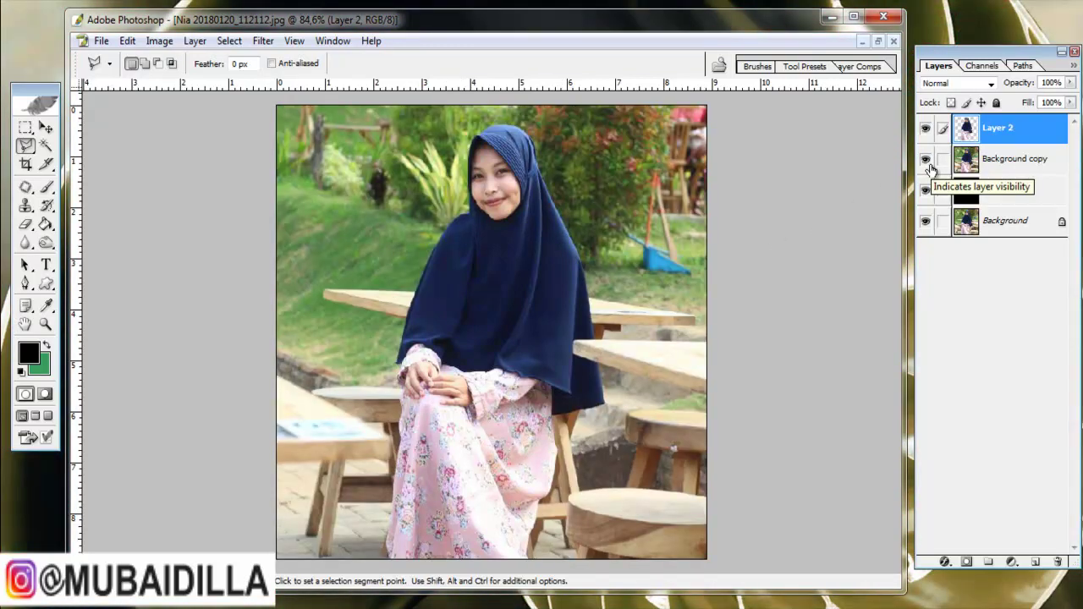
pyautogui.click(925, 159)
pyautogui.scroll(-1, 604, 358)
pyautogui.scroll(2, 604, 358)
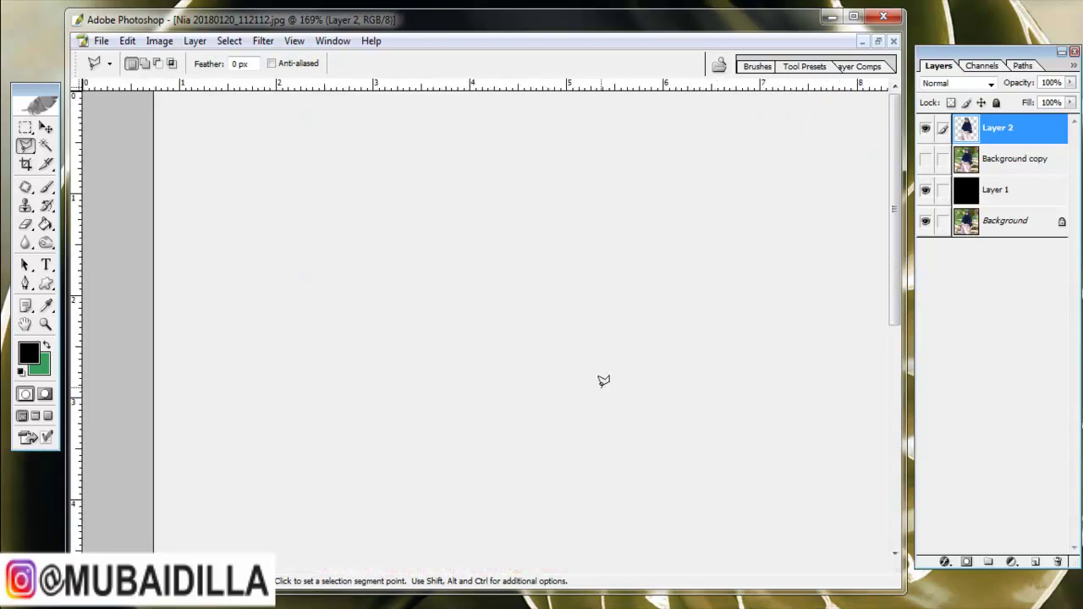
pyautogui.scroll(1, 857, 437)
pyautogui.scroll(-5, 857, 438)
pyautogui.scroll(-1, 857, 438)
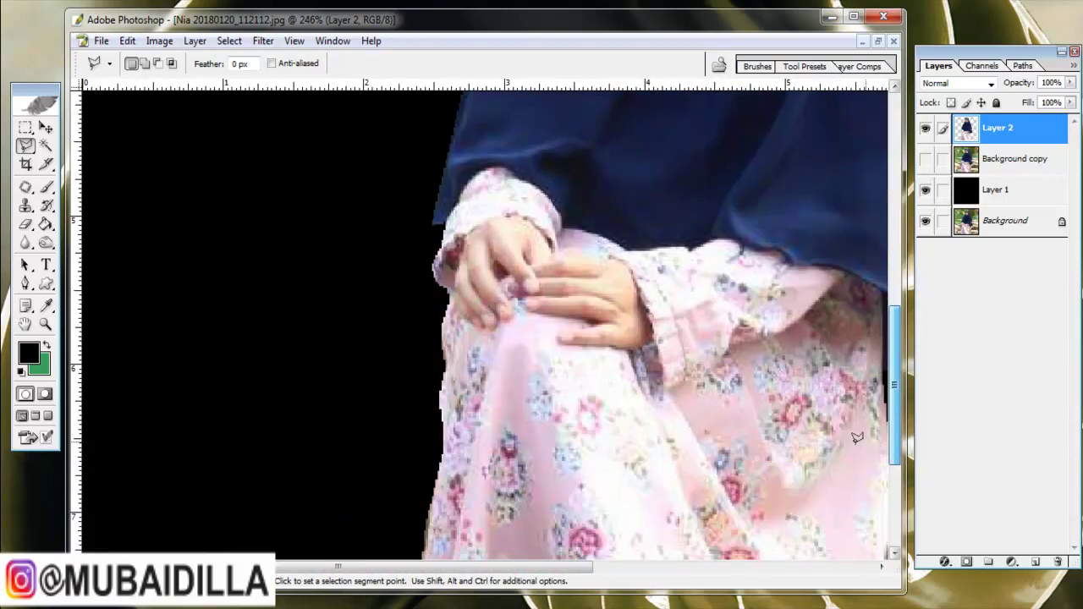
pyautogui.hscroll(4, 857, 437)
pyautogui.hscroll(1, 720, 481)
pyautogui.scroll(1, 751, 287)
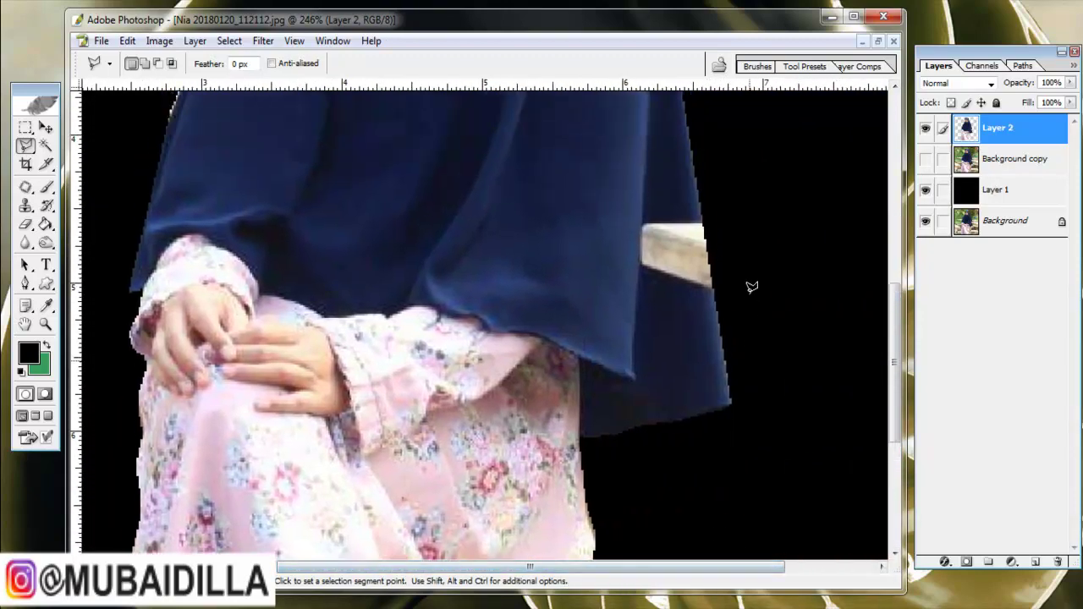
pyautogui.scroll(2, 749, 321)
pyautogui.scroll(1, 740, 347)
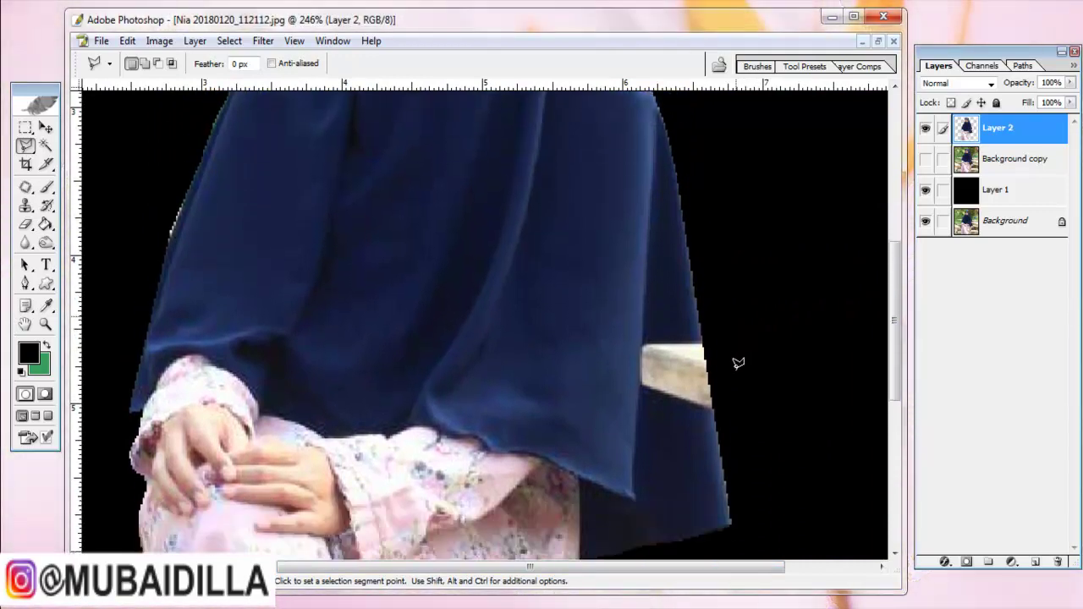
pyautogui.scroll(-1, 738, 364)
pyautogui.scroll(2, 737, 364)
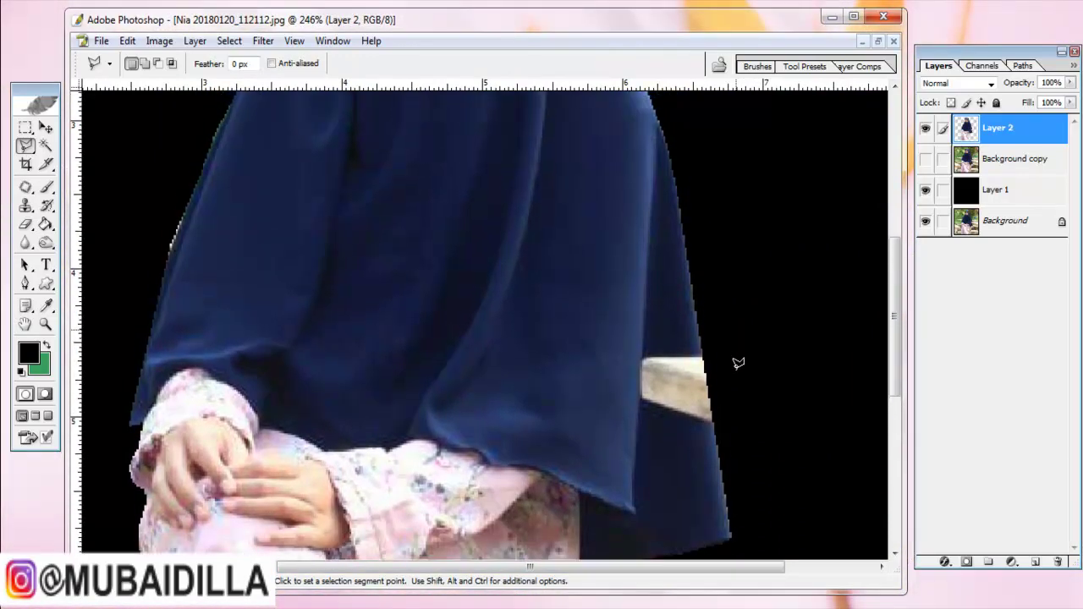
# Outline the leftover bench strip beside the hijab's right edge, delete it and deselect
pyautogui.click(657, 99)
pyautogui.click(656, 203)
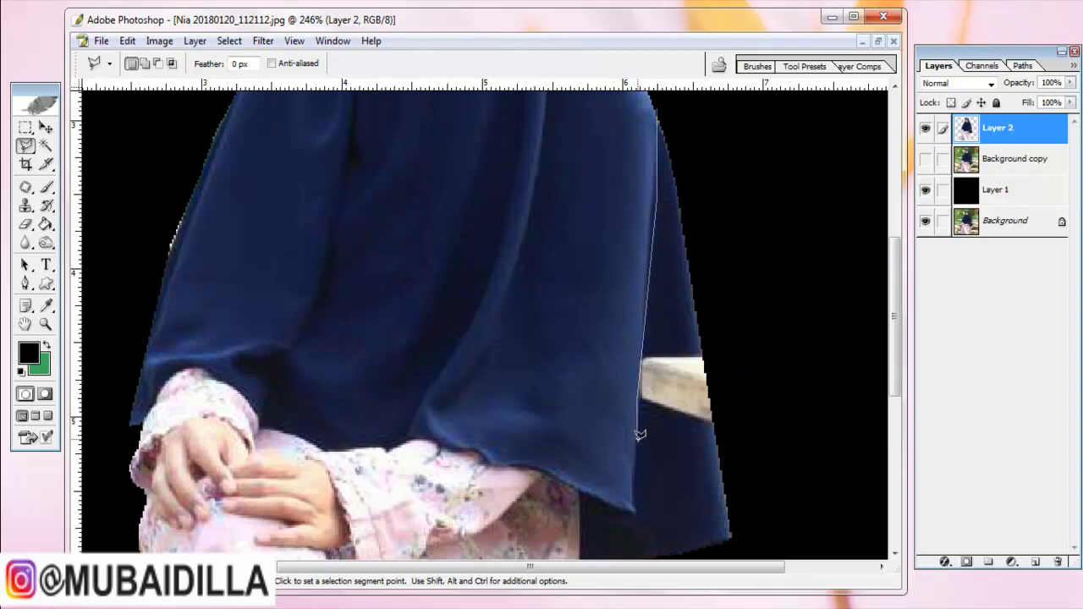
pyautogui.click(635, 508)
pyautogui.scroll(-3, 636, 508)
pyautogui.scroll(-5, 668, 423)
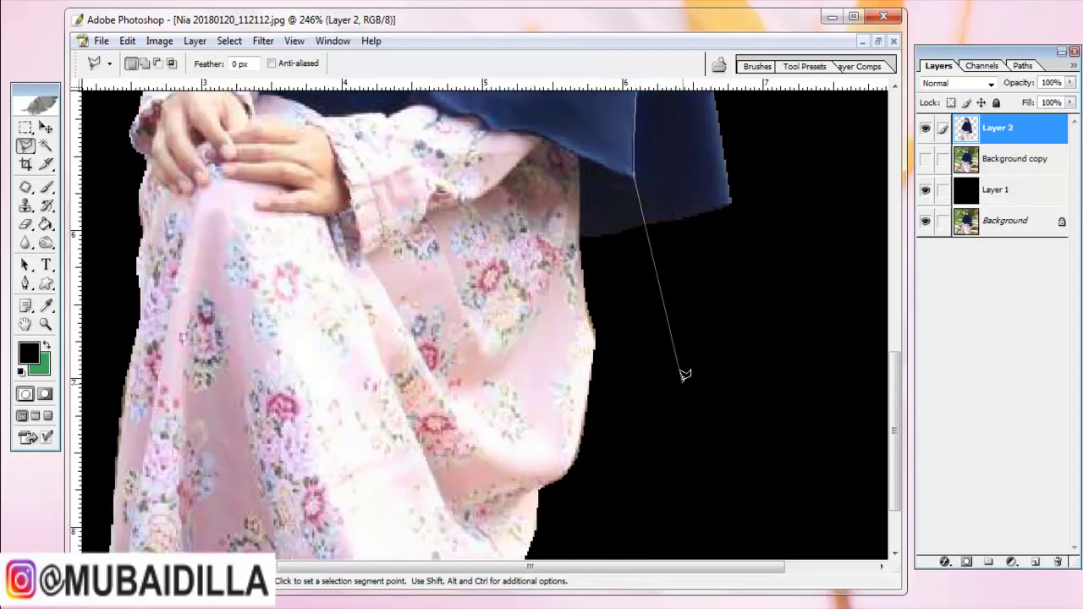
pyautogui.click(682, 379)
pyautogui.scroll(5, 837, 203)
pyautogui.doubleClick(827, 144)
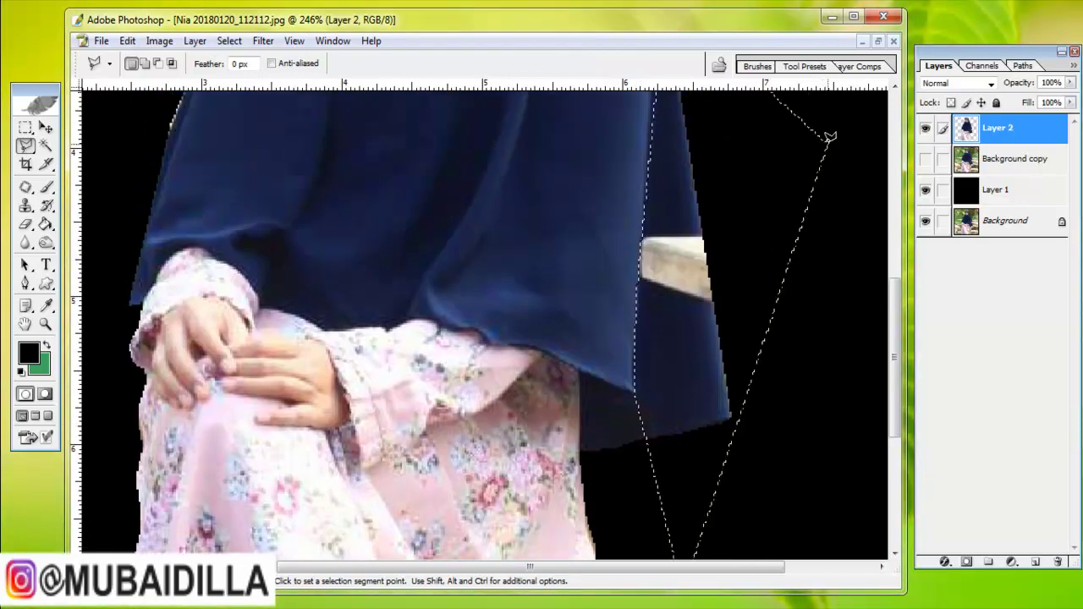
pyautogui.scroll(-2, 729, 343)
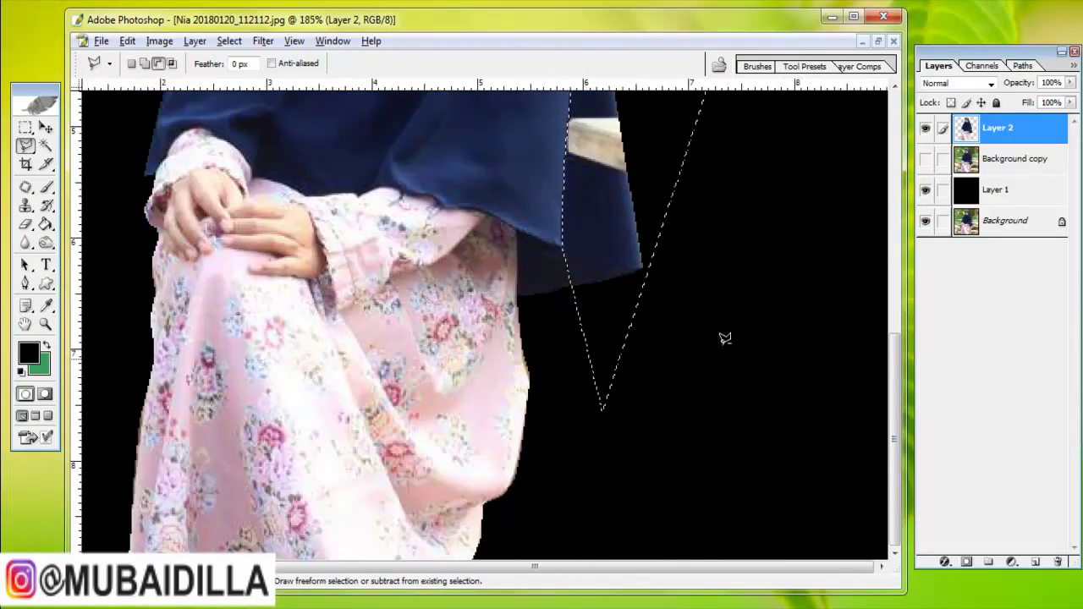
pyautogui.scroll(-1, 725, 340)
pyautogui.scroll(-1, 724, 347)
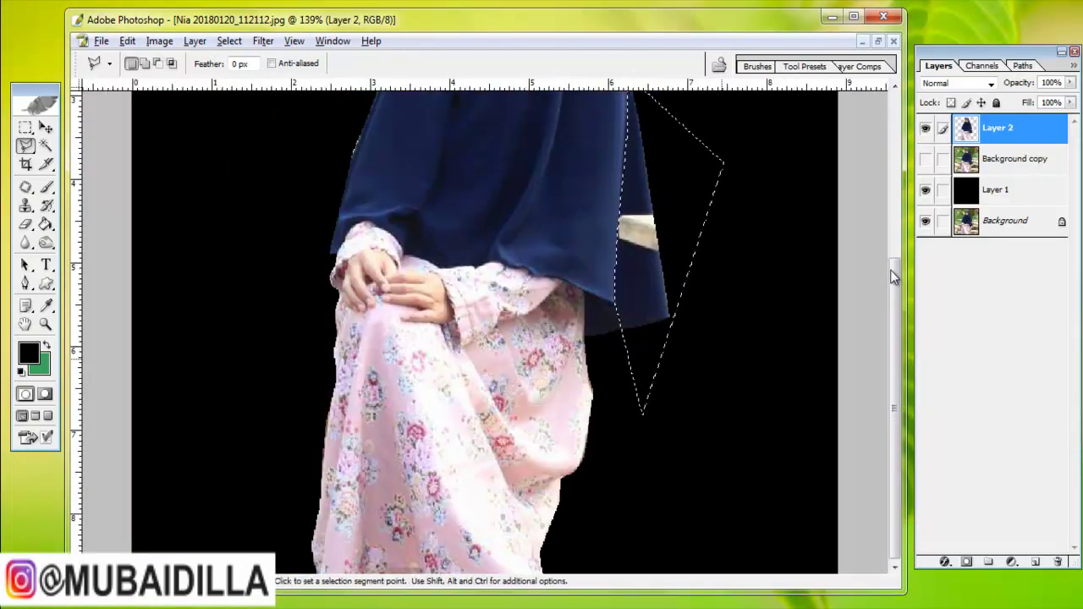
pyautogui.scroll(2, 890, 270)
pyautogui.press('Delete')
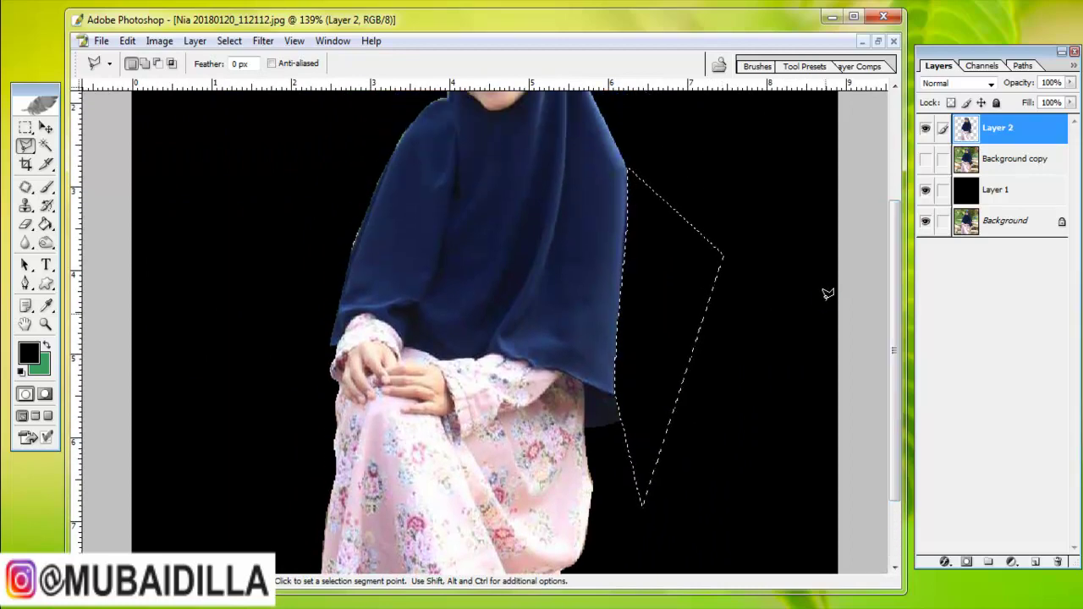
pyautogui.hotkey('ctrl', 'd')
# Step back in history to restore the deleted hijab edge
pyautogui.scroll(2, 771, 404)
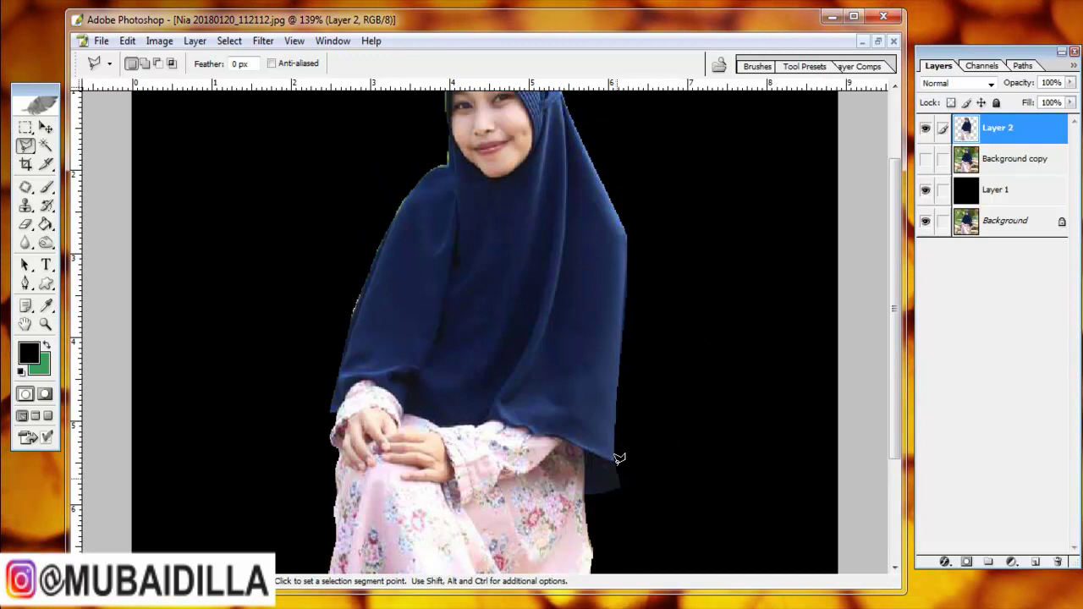
pyautogui.hotkey('ctrl', 'shift', 'd')
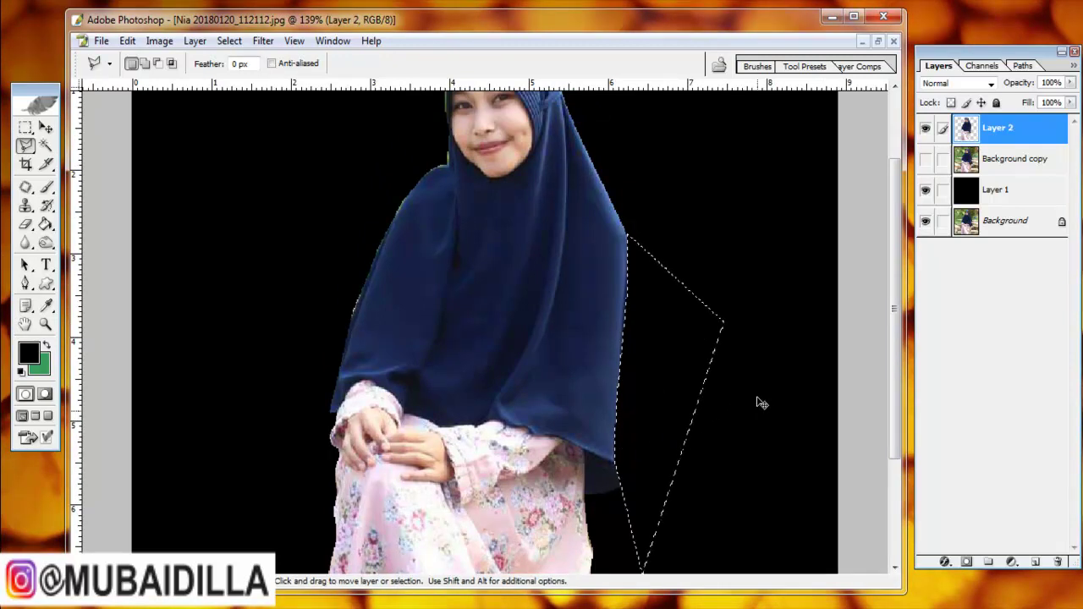
pyautogui.hotkey('ctrl', 'alt', 'z')
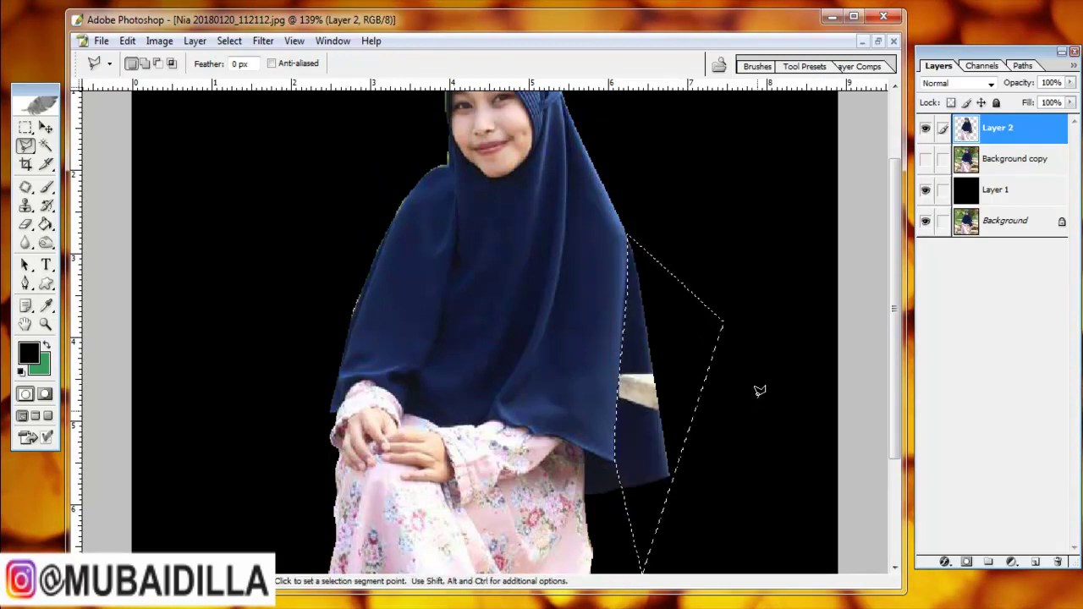
pyautogui.hotkey('ctrl', 'alt', 'z')
pyautogui.keyDown('alt'); pyautogui.scroll(4, 672, 420); pyautogui.keyUp('alt')
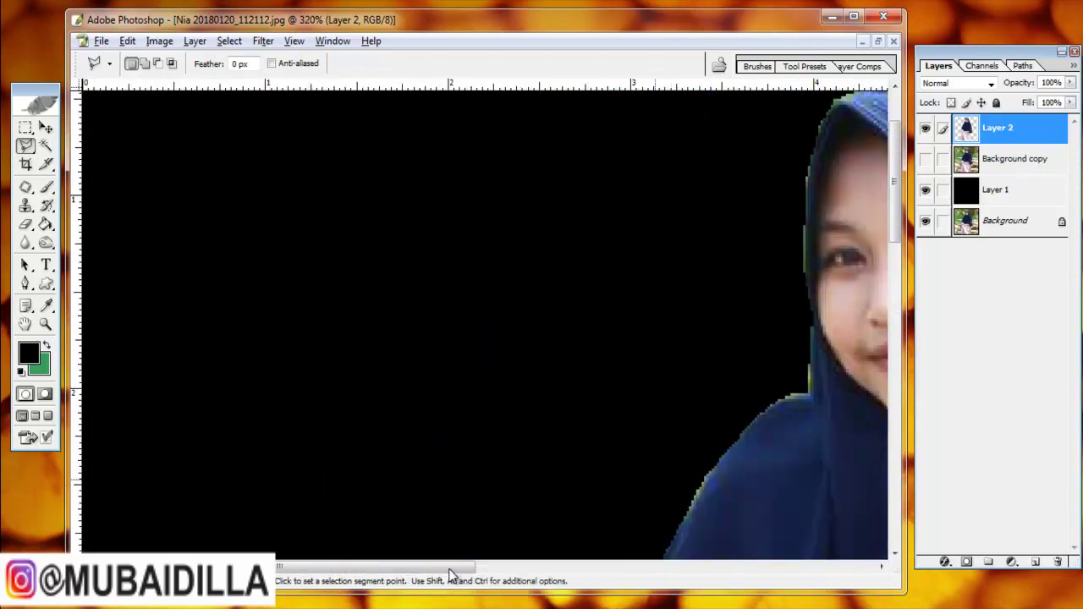
# Outline a dark hijab fabric patch below the bench strip and copy it to Layer 3
pyautogui.moveTo(451, 568); pyautogui.dragTo(688, 569)
pyautogui.moveTo(894, 203)
pyautogui.mouseDown()
pyautogui.moveTo(899, 391)
pyautogui.moveTo(897, 373)
pyautogui.mouseUp()
pyautogui.moveTo(563, 572); pyautogui.dragTo(664, 573)
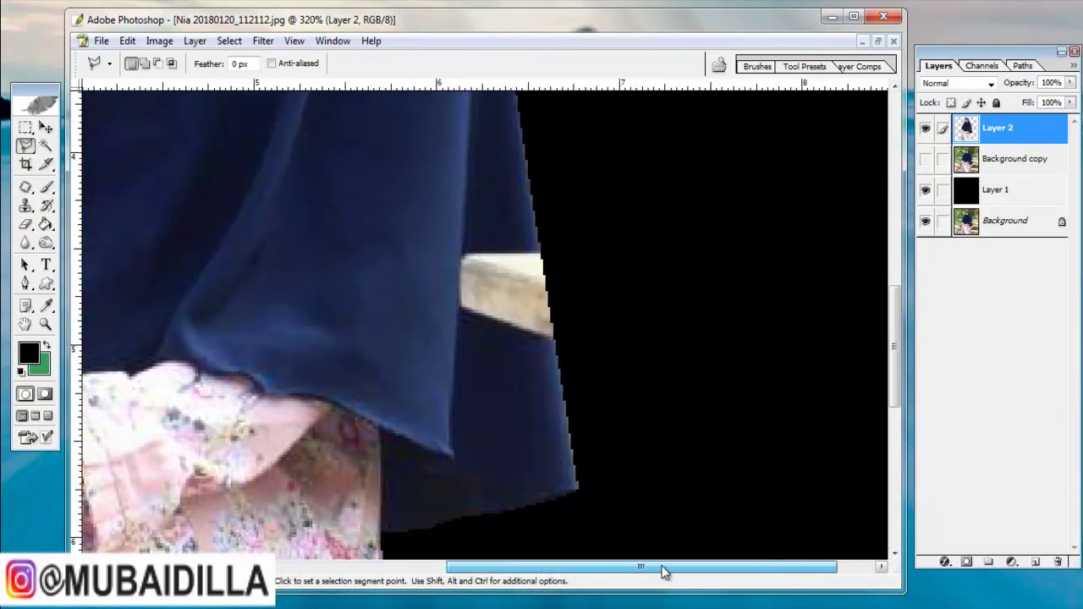
pyautogui.scroll(1, 618, 446)
pyautogui.scroll(3, 561, 452)
pyautogui.scroll(-2, 511, 441)
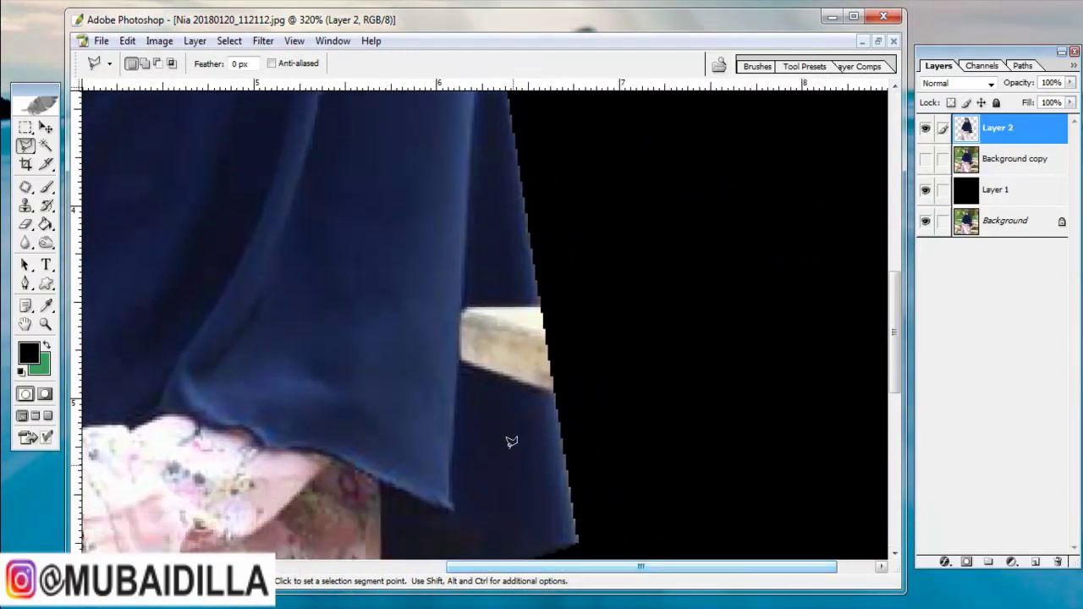
pyautogui.click(459, 385)
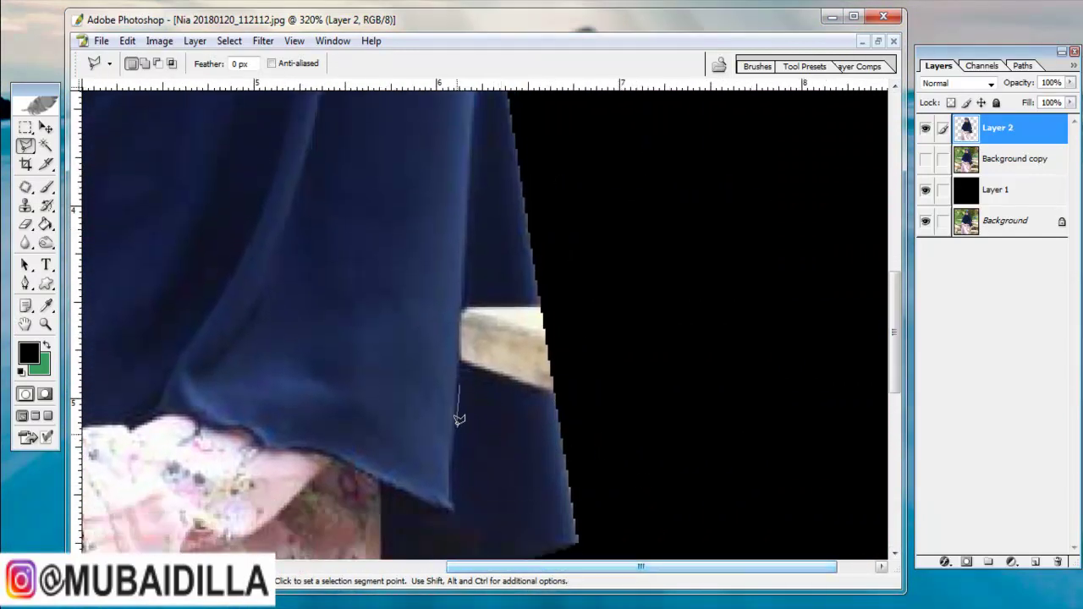
pyautogui.click(457, 462)
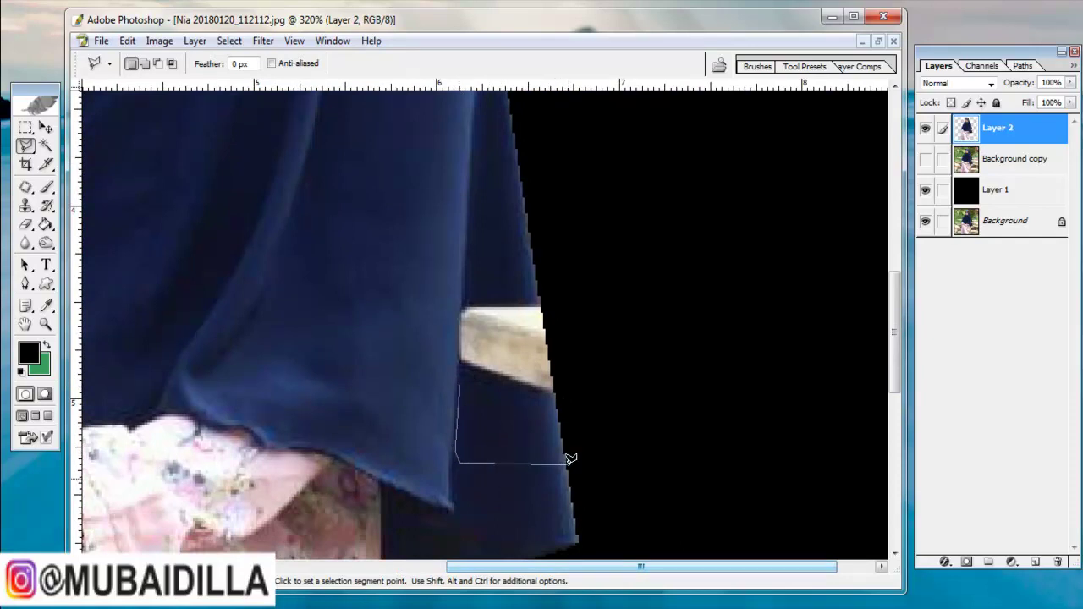
pyautogui.click(567, 464)
pyautogui.doubleClick(555, 395)
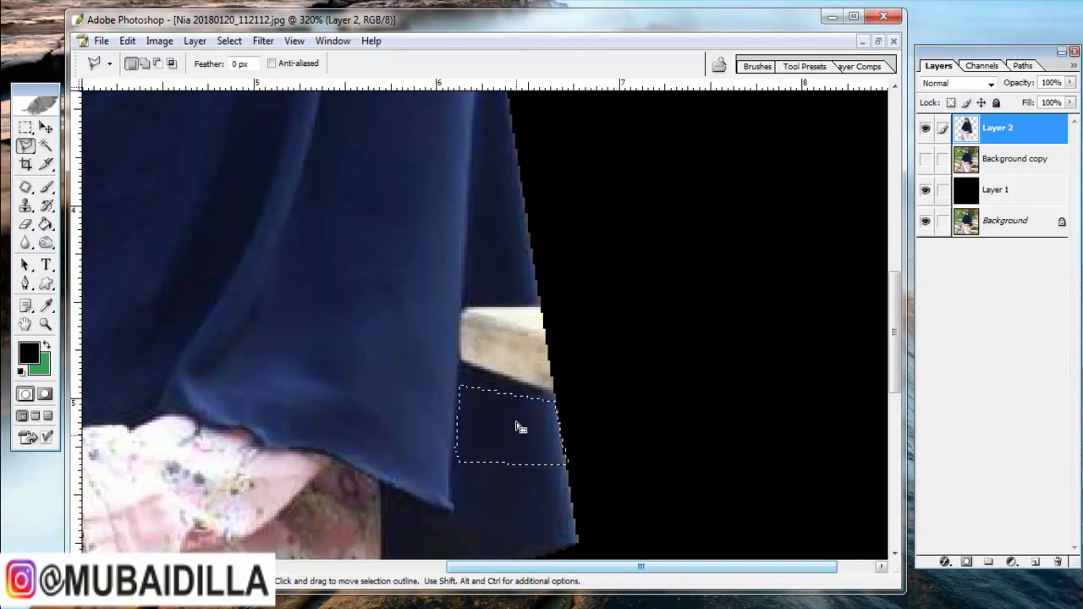
pyautogui.hotkey('ctrl', 'j')
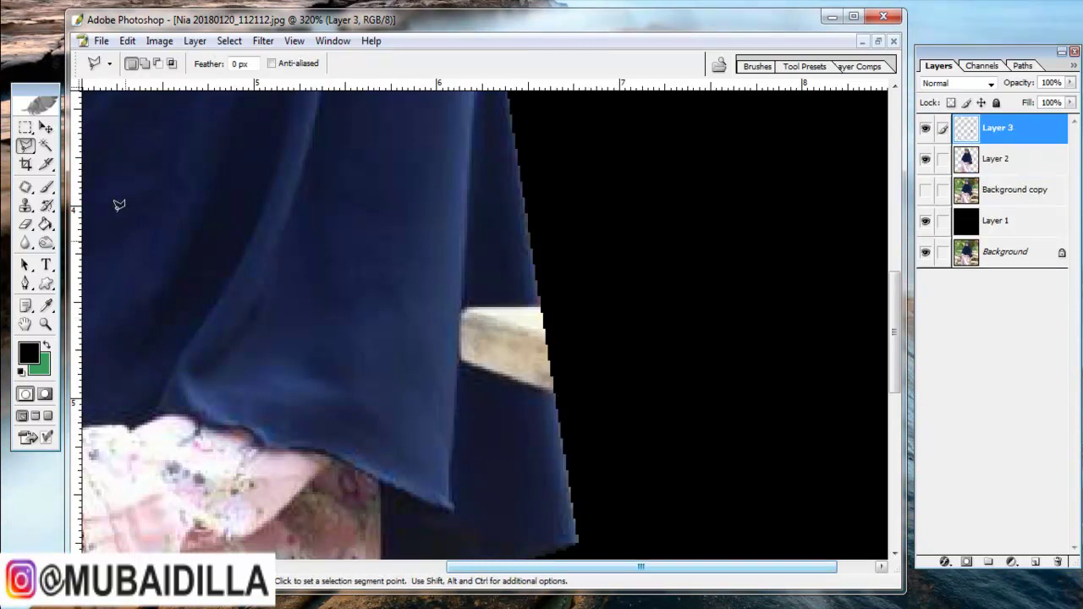
# Move the copied hijab patch up over the bench strip and stretch it to 178.1% height
pyautogui.click(47, 129)
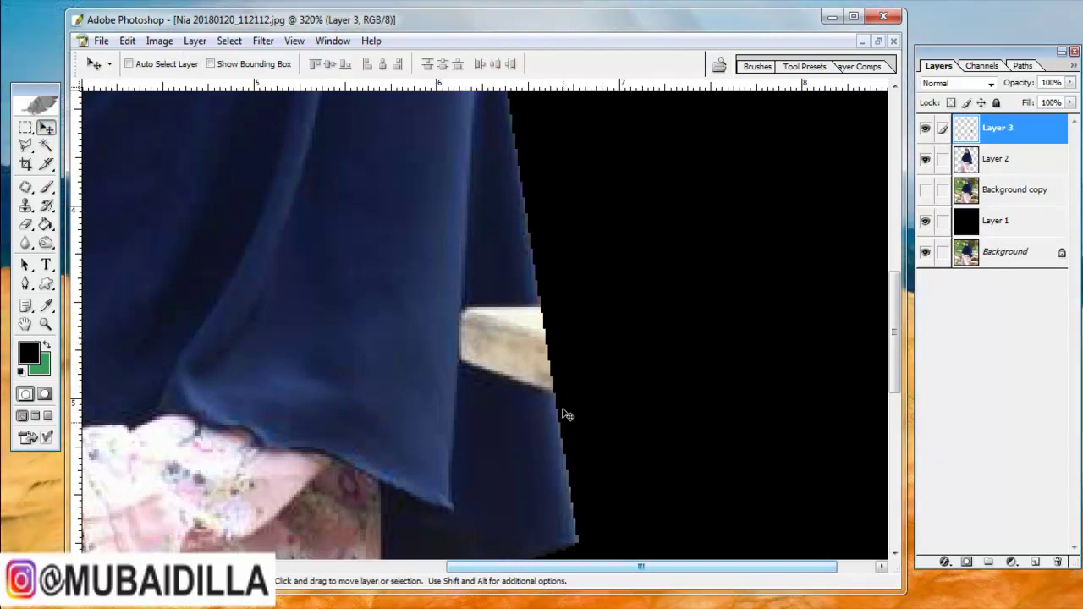
pyautogui.moveTo(541, 441); pyautogui.dragTo(525, 357)
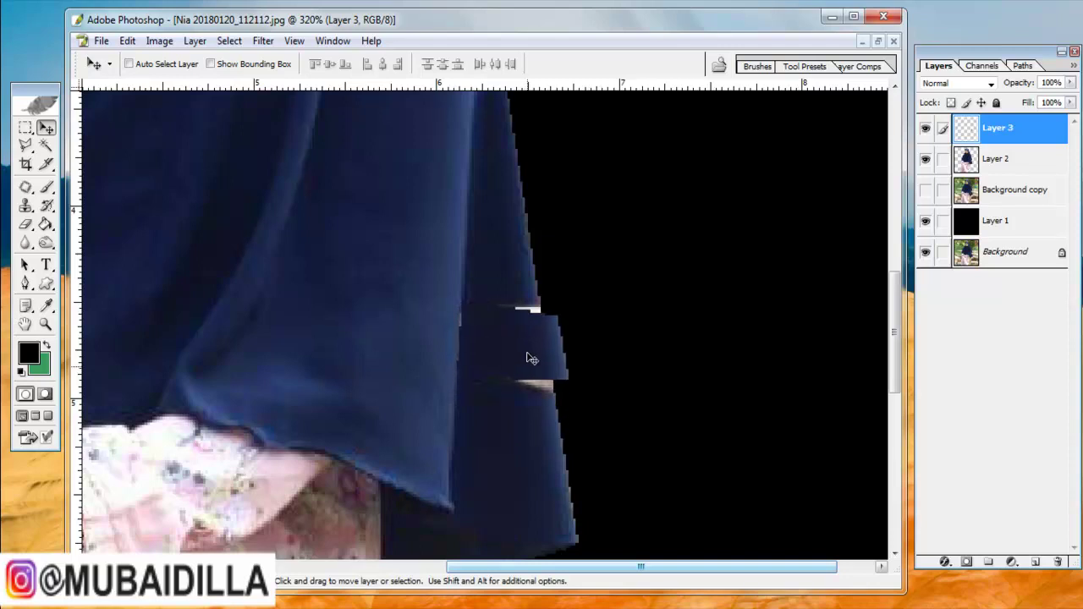
pyautogui.hotkey('ctrl', 't')
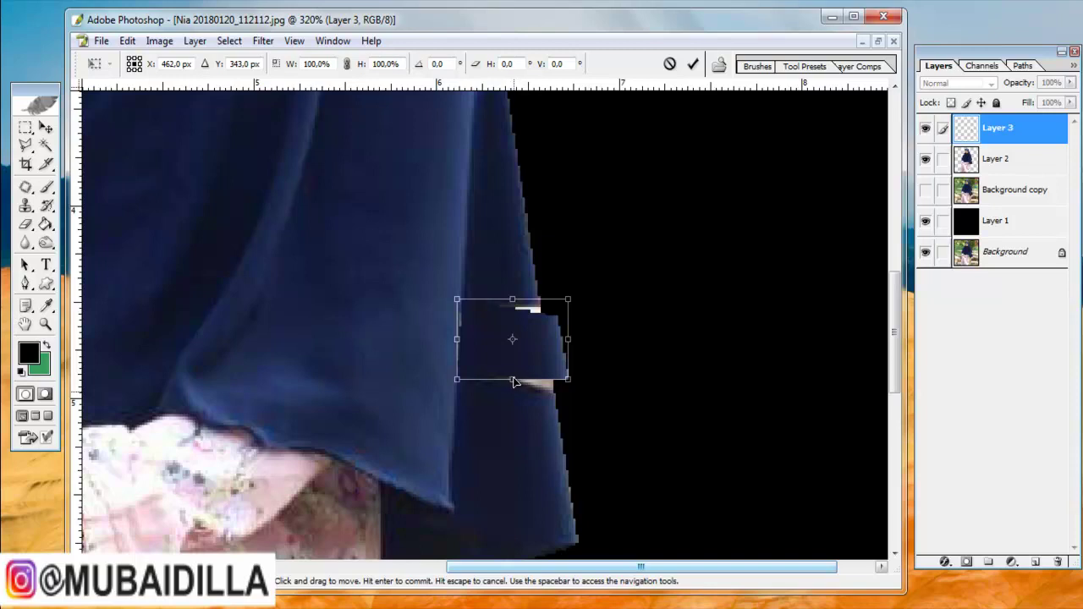
pyautogui.moveTo(513, 380); pyautogui.dragTo(513, 412)
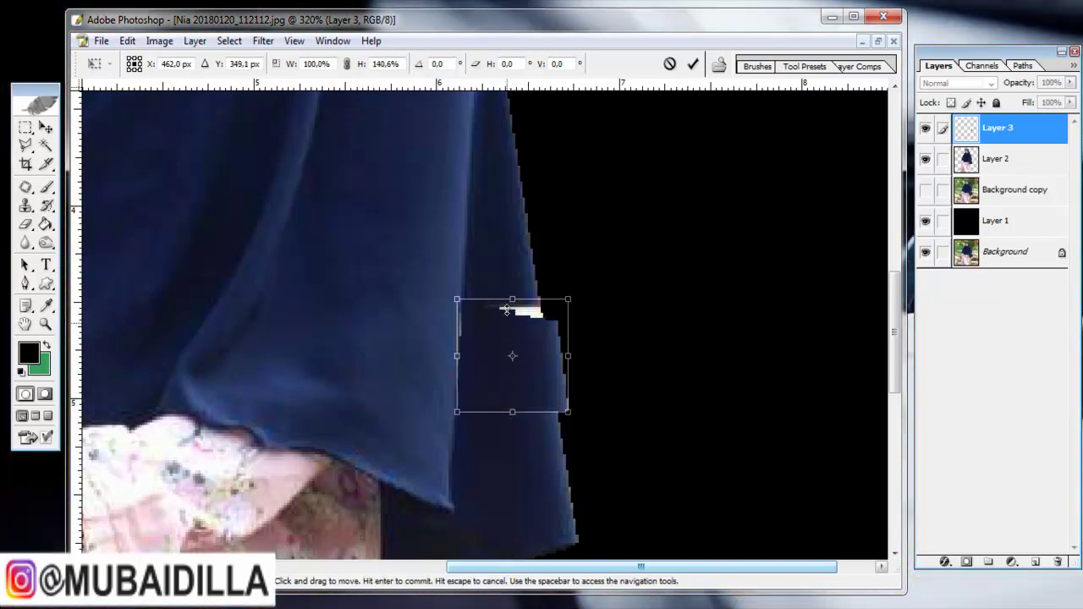
pyautogui.moveTo(511, 298); pyautogui.dragTo(512, 269)
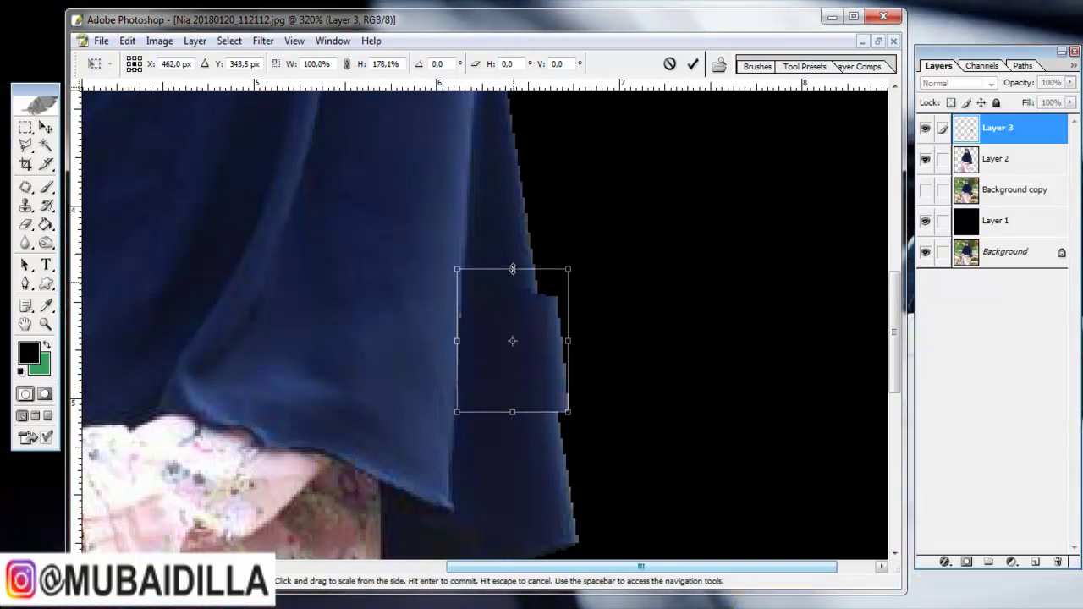
pyautogui.press('Return')
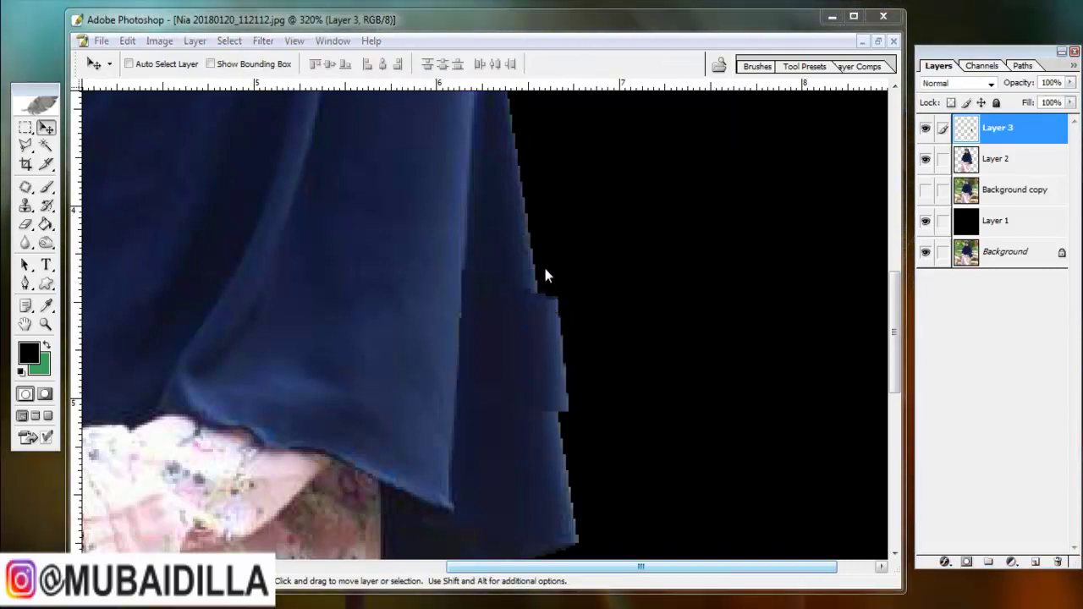
# Remove the triangle of patch poking past the hijab's right edge, then fit the image on screen
pyautogui.click(26, 145)
pyautogui.click(519, 154)
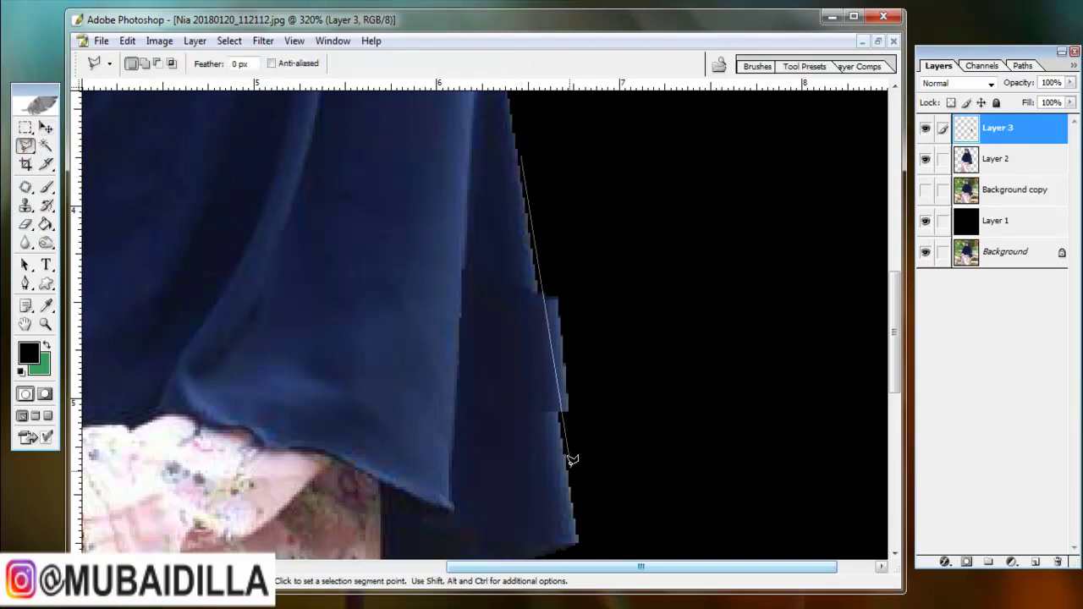
pyautogui.click(567, 480)
pyautogui.doubleClick(703, 353)
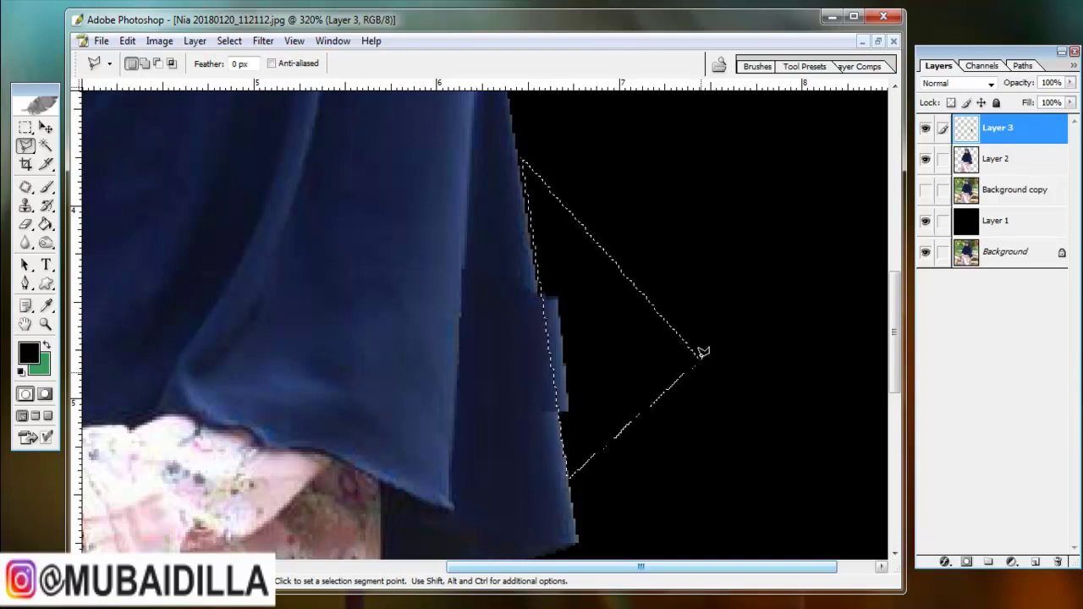
pyautogui.hotkey('ctrl', 'd')
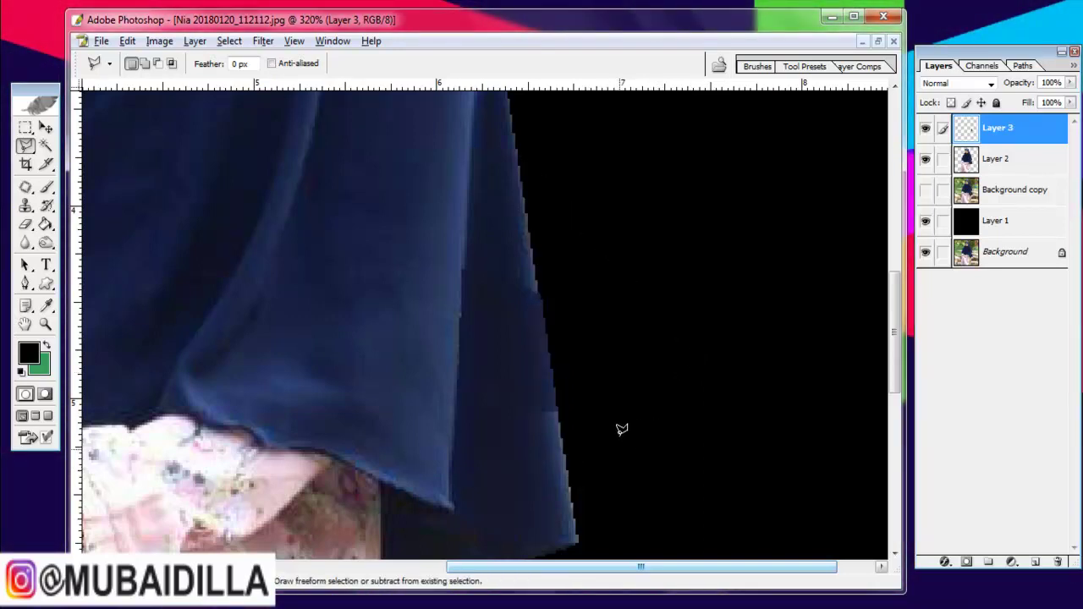
pyautogui.hotkey('ctrl', '0')
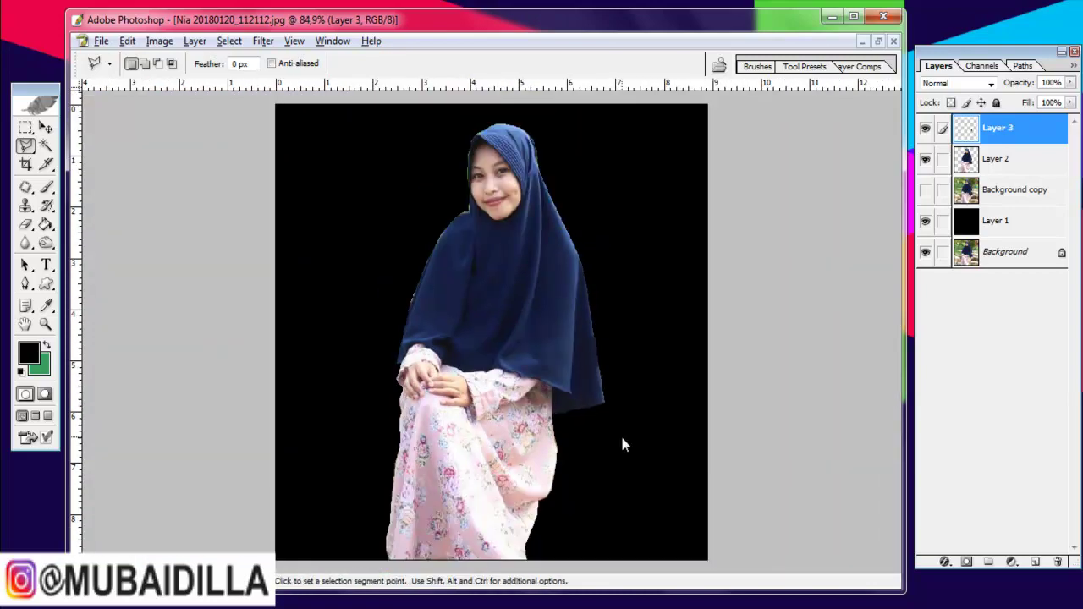
pyautogui.click(925, 221)
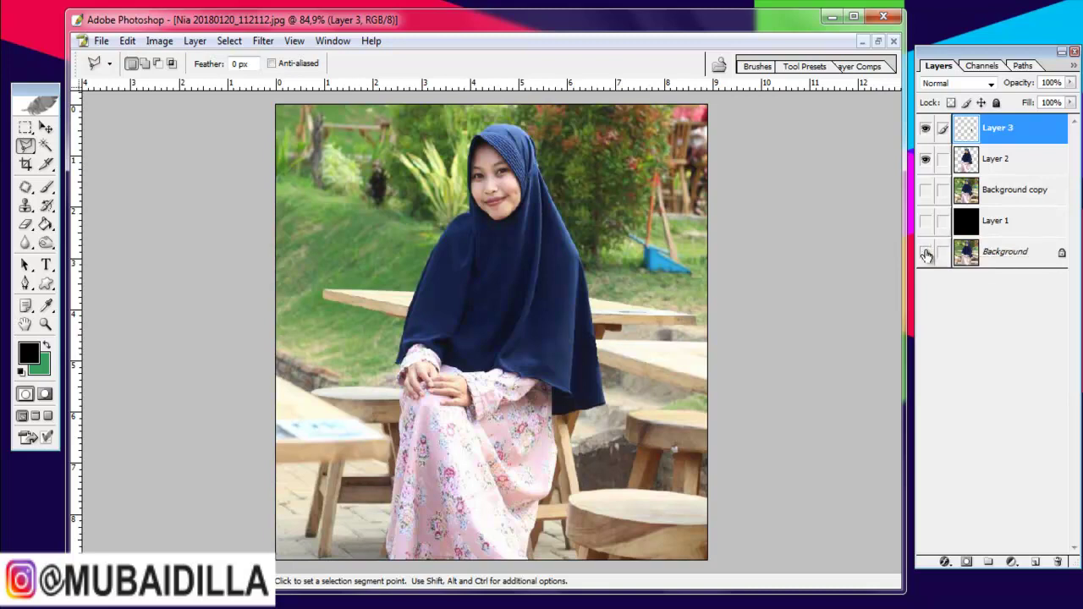
pyautogui.click(925, 252)
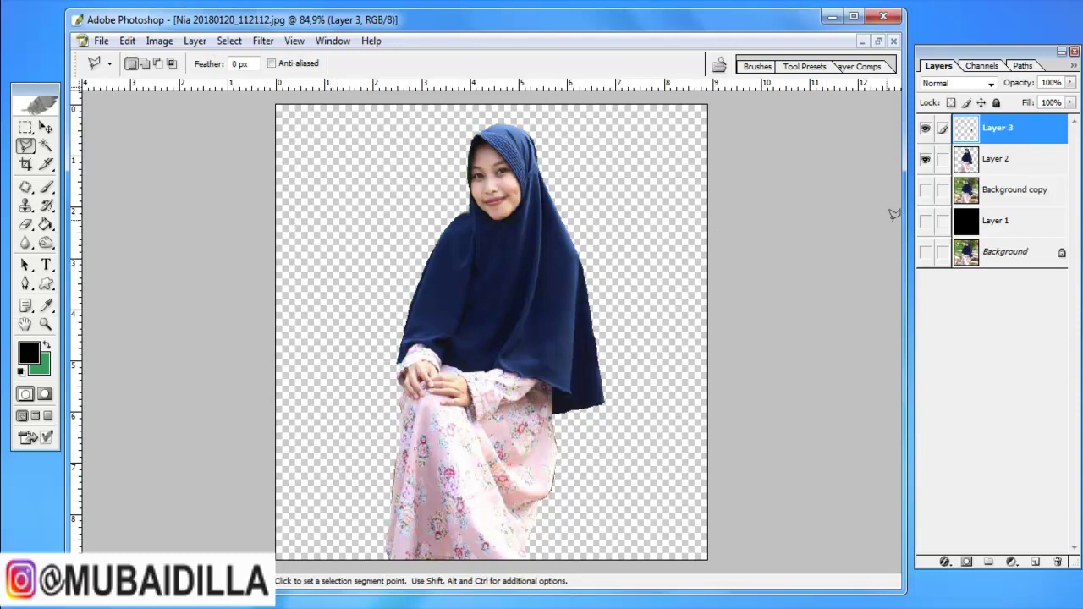
pyautogui.click(925, 221)
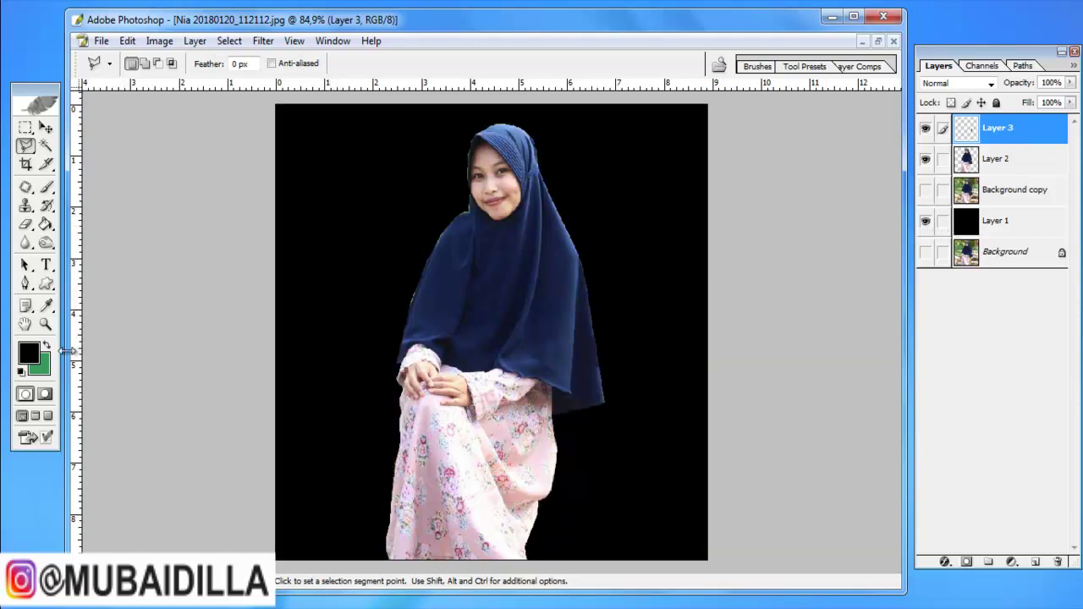
pyautogui.click(46, 347)
# Undo the accidental green Paint Bucket fill on Layer 3
pyautogui.click(46, 225)
pyautogui.click(331, 249)
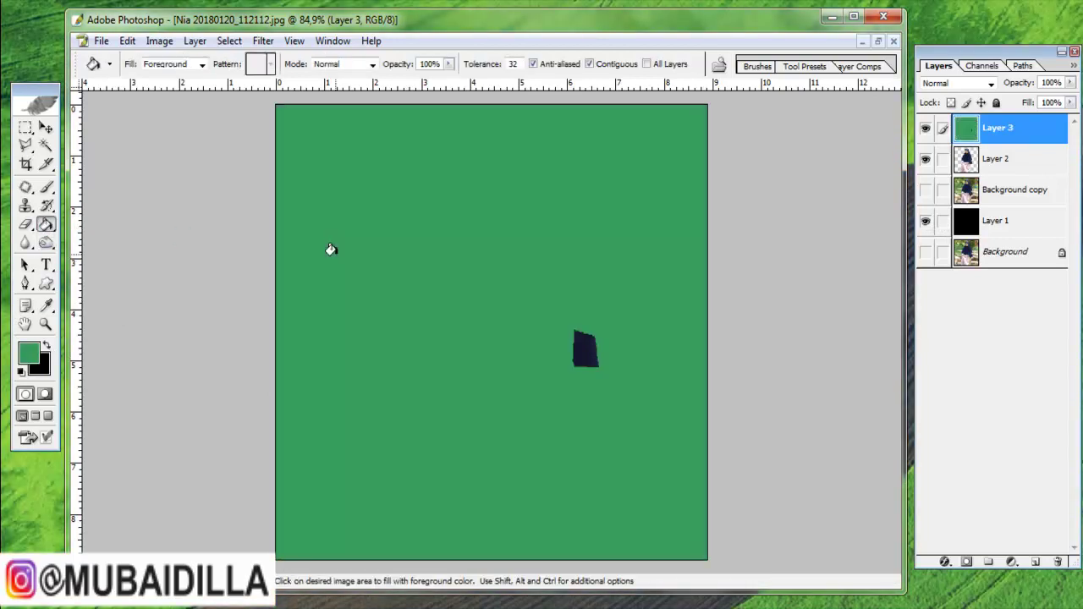
pyautogui.click(925, 127)
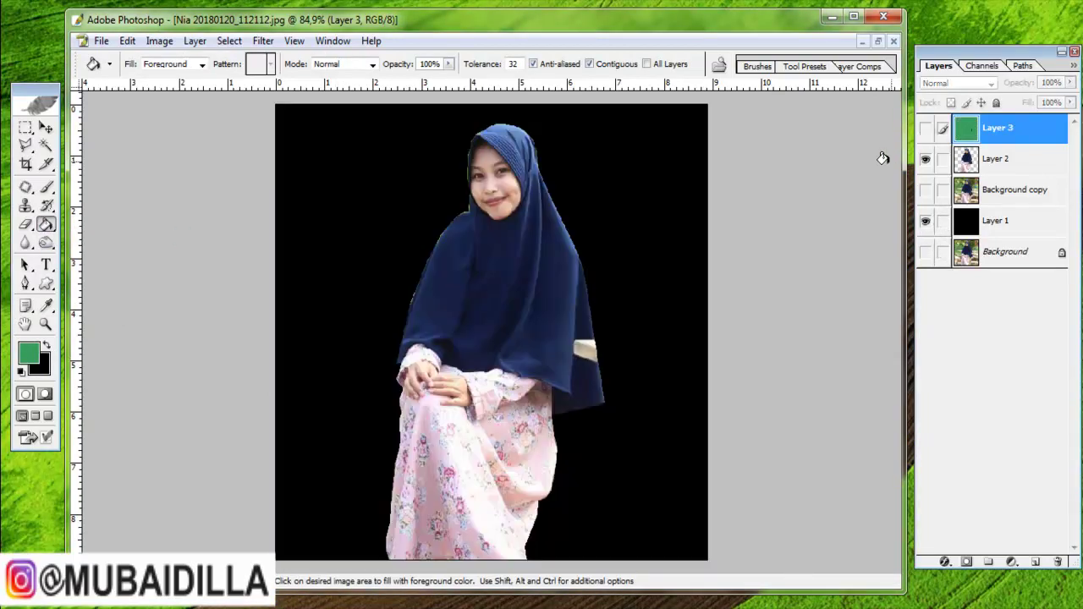
pyautogui.hotkey('ctrl', 'z')
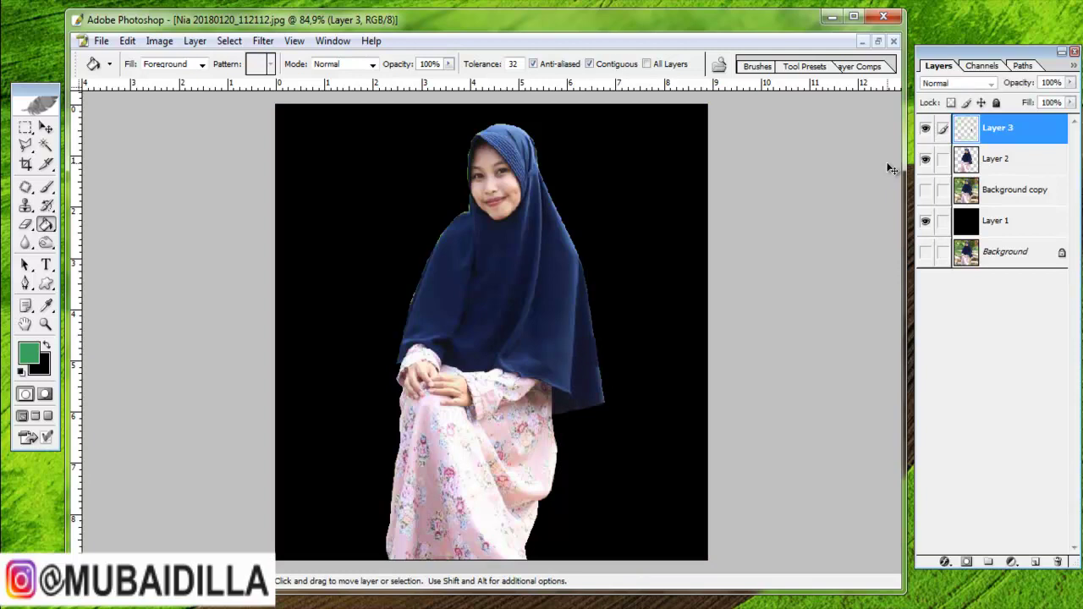
# Fill the Layer 1 backdrop with white after resetting colours to black and white
pyautogui.click(977, 222)
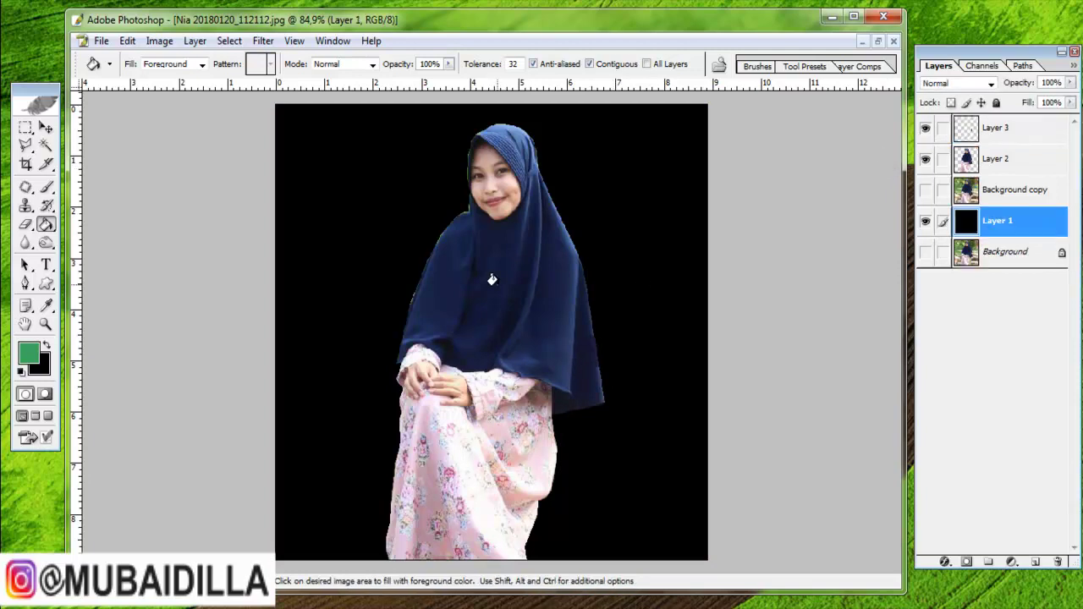
pyautogui.click(354, 274)
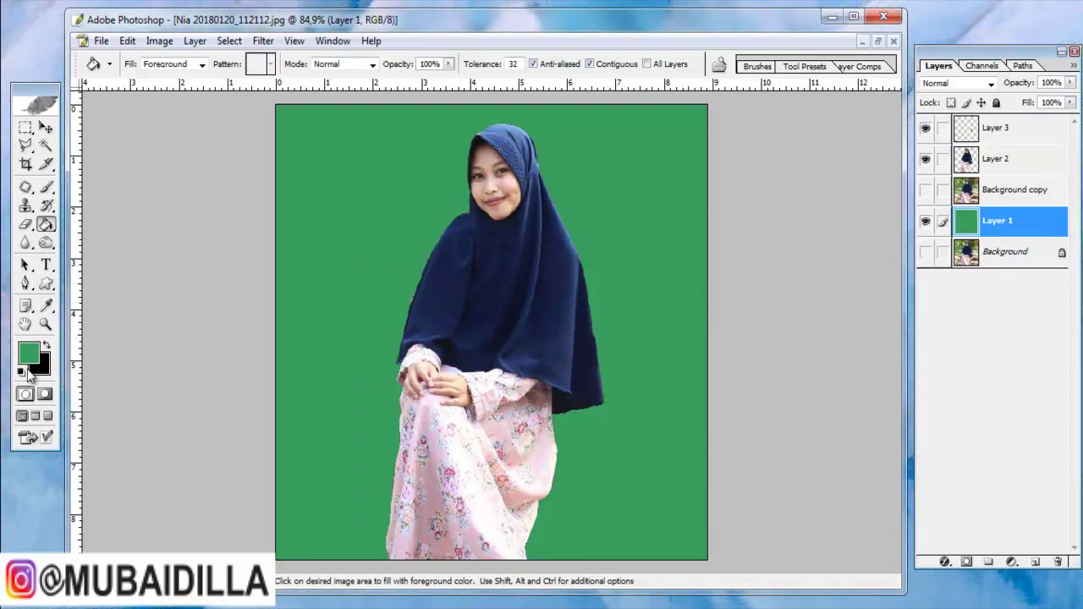
pyautogui.click(21, 372)
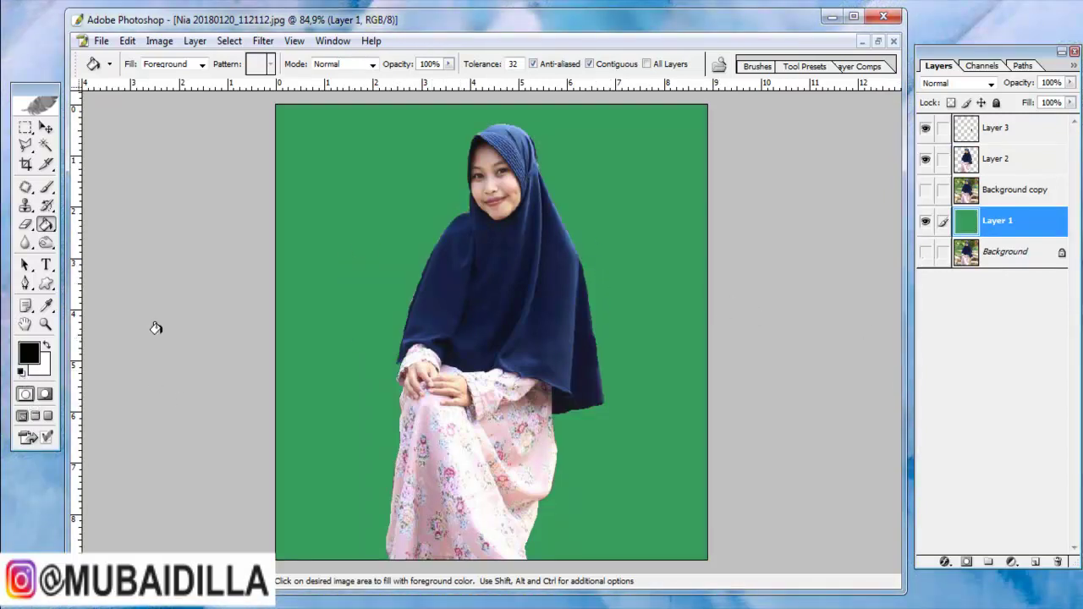
pyautogui.click(341, 265)
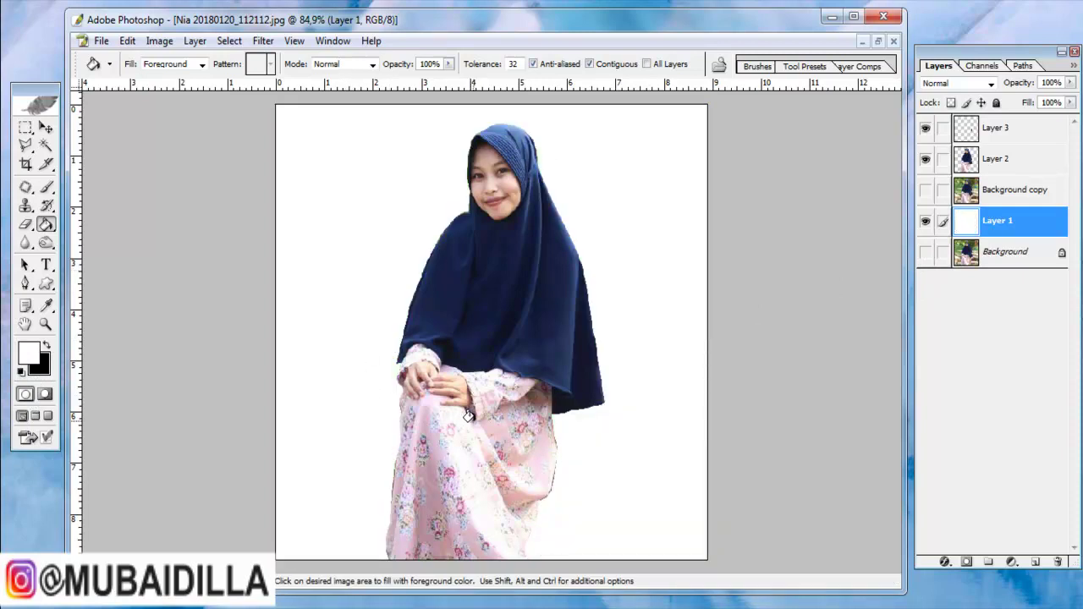